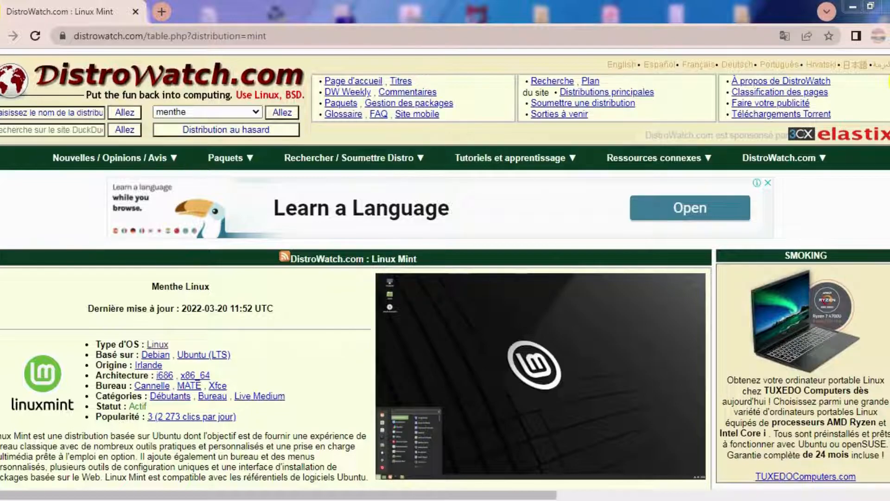
- Examine the Linux Mint page on DistroWatch, including its summary, recent releases and version comparison table
{"action": "scroll", "coordinate": [445, 269], "scroll_direction": "down", "scroll_amount": 5}
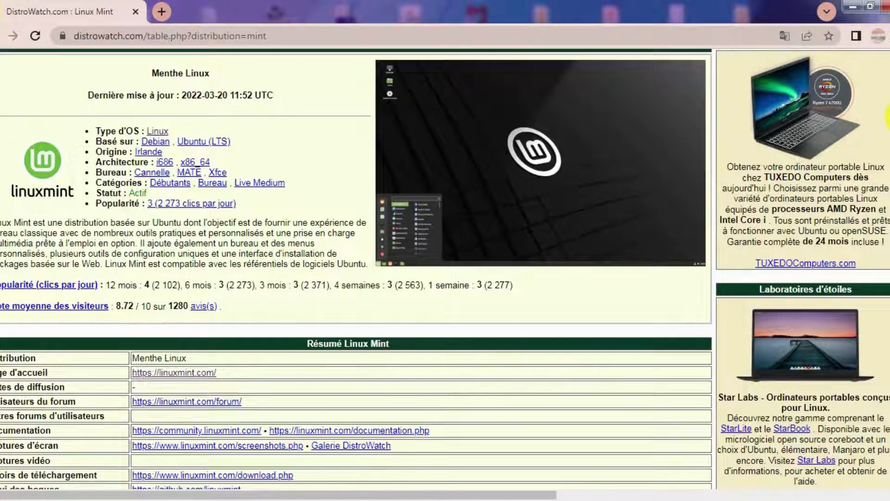
{"action": "scroll", "coordinate": [887, 115], "scroll_direction": "down", "scroll_amount": 4}
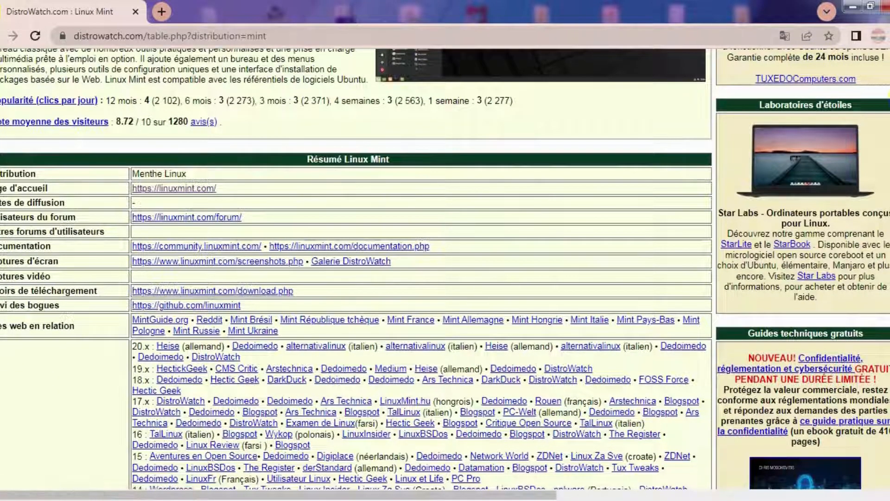
{"action": "scroll", "coordinate": [887, 140], "scroll_direction": "down", "scroll_amount": 15}
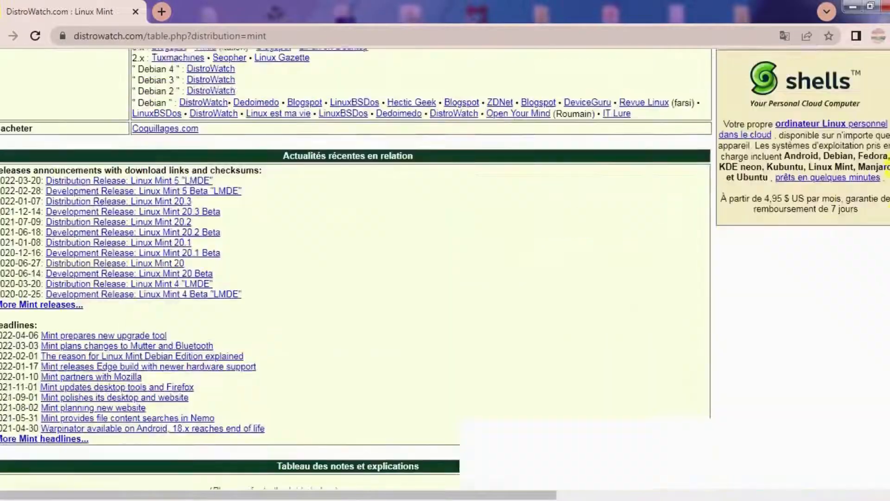
{"action": "scroll", "coordinate": [886, 199], "scroll_direction": "down", "scroll_amount": 4}
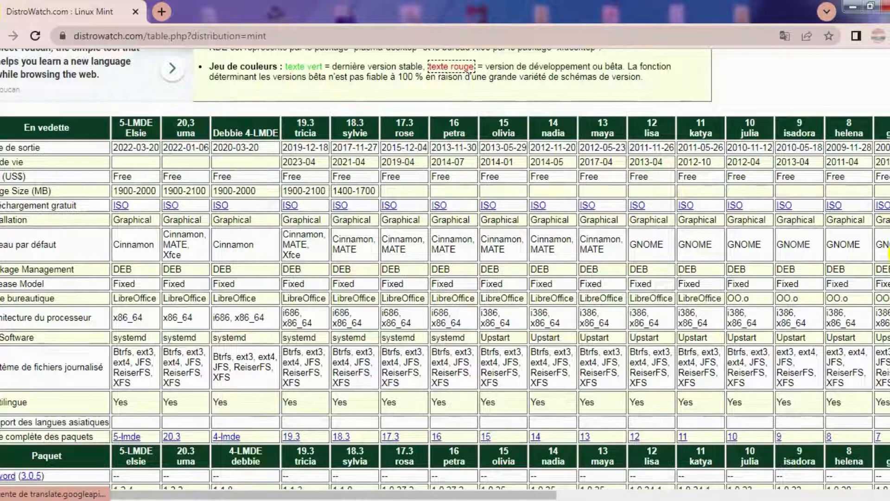
{"action": "scroll", "coordinate": [887, 209], "scroll_direction": "up", "scroll_amount": 15}
{"action": "scroll", "coordinate": [887, 175], "scroll_direction": "up", "scroll_amount": 15}
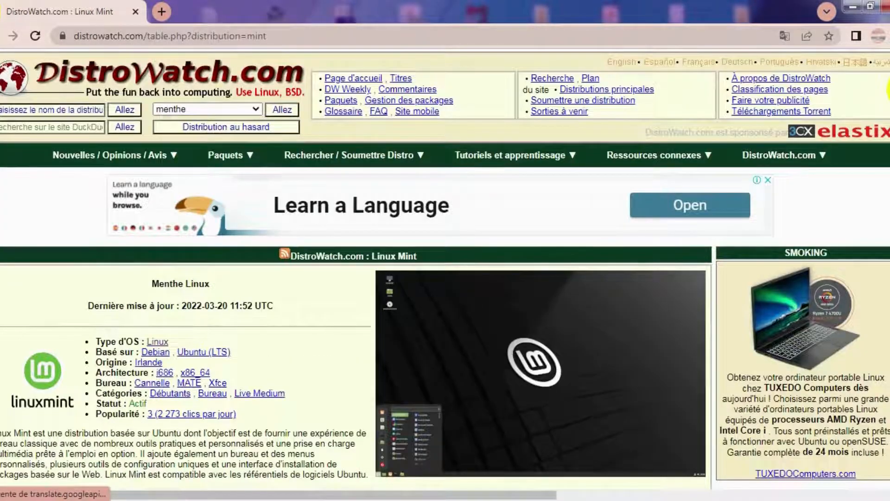
{"action": "scroll", "coordinate": [442, 308], "scroll_direction": "down", "scroll_amount": 5}
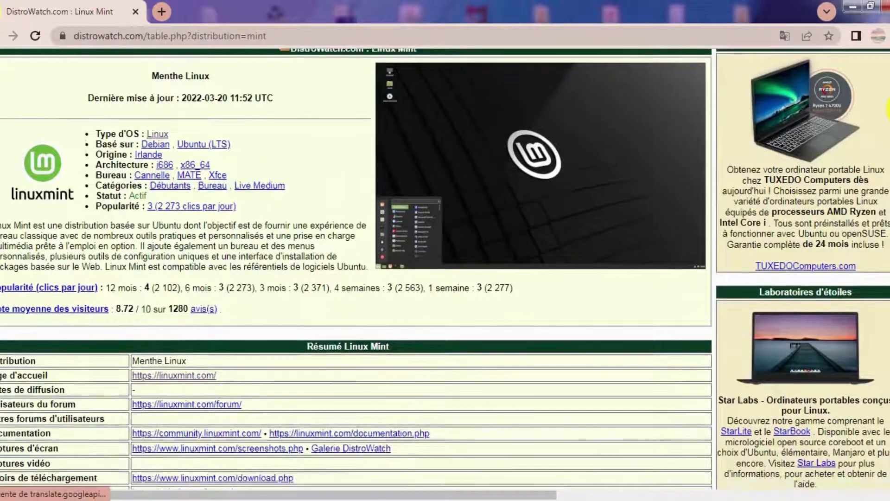
- Open the linuxmint.com home page from the DistroWatch summary, translated into French, and go to its download page
{"action": "left_click", "coordinate": [199, 377]}
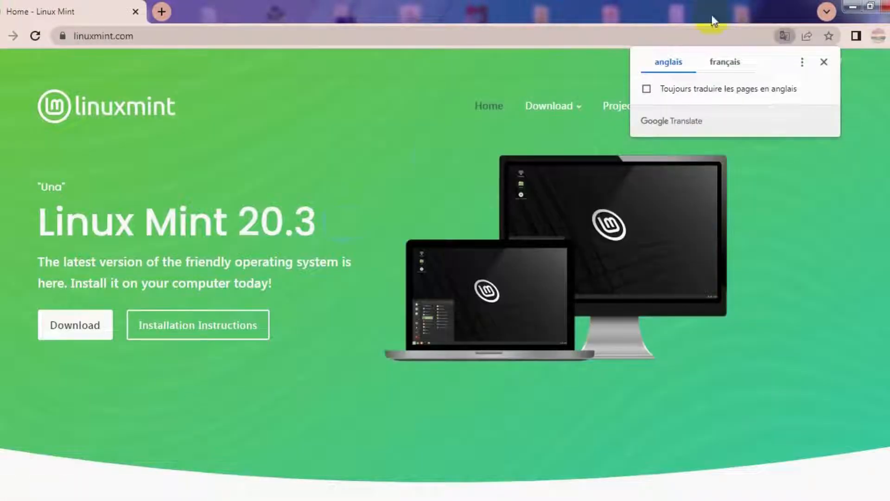
{"action": "left_click", "coordinate": [723, 62]}
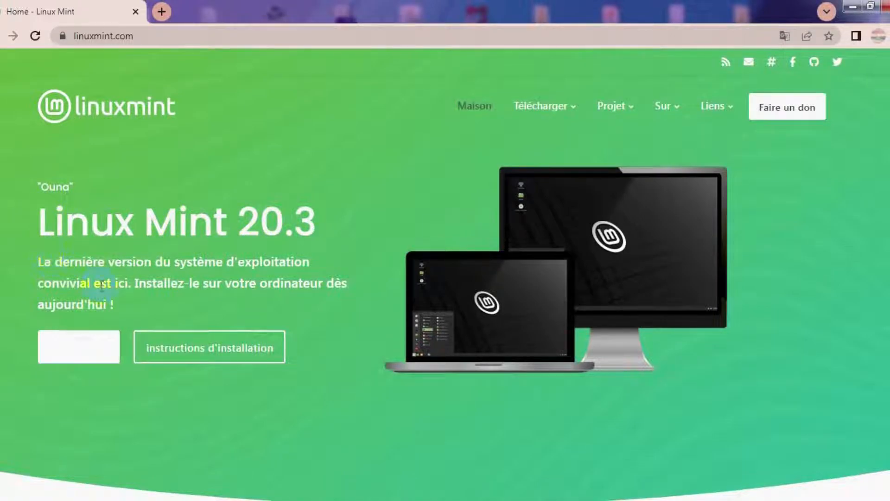
{"action": "left_click", "coordinate": [78, 346]}
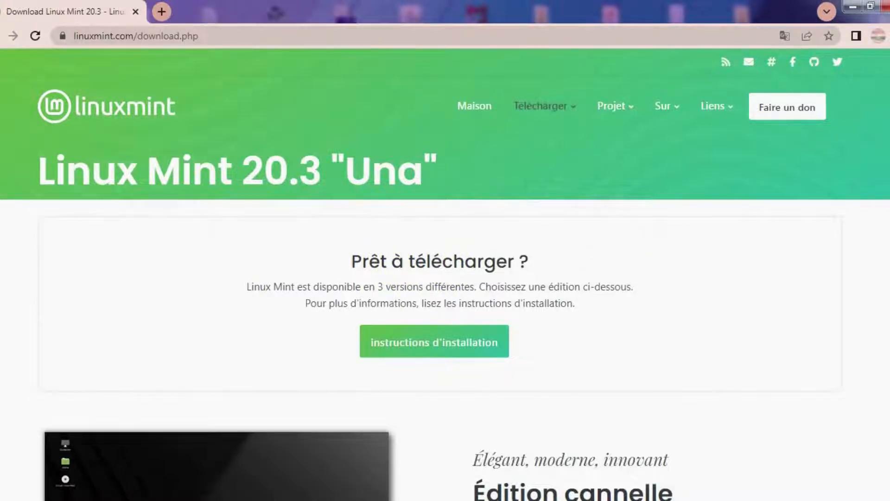
- Compare the descriptions of the Cinnamon, MATE and Xfce editions on the download page
{"action": "scroll", "coordinate": [445, 273], "scroll_direction": "down", "scroll_amount": 3}
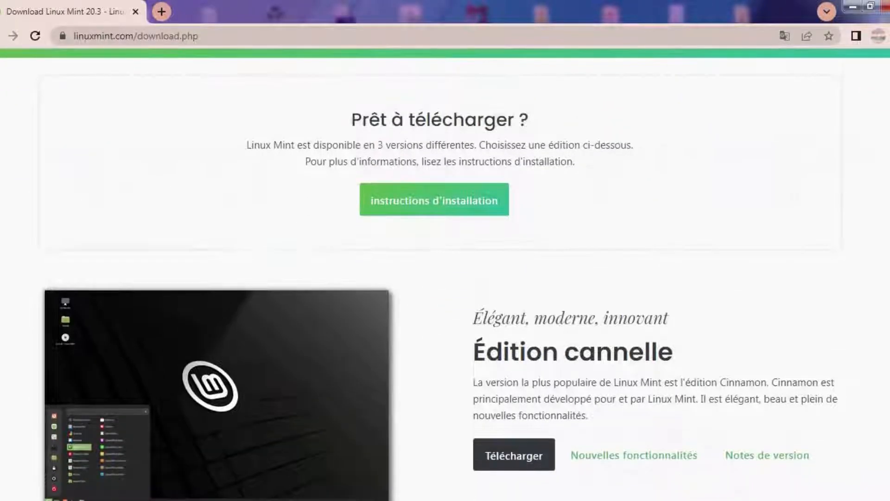
{"action": "scroll", "coordinate": [889, 169], "scroll_direction": "down", "scroll_amount": 2}
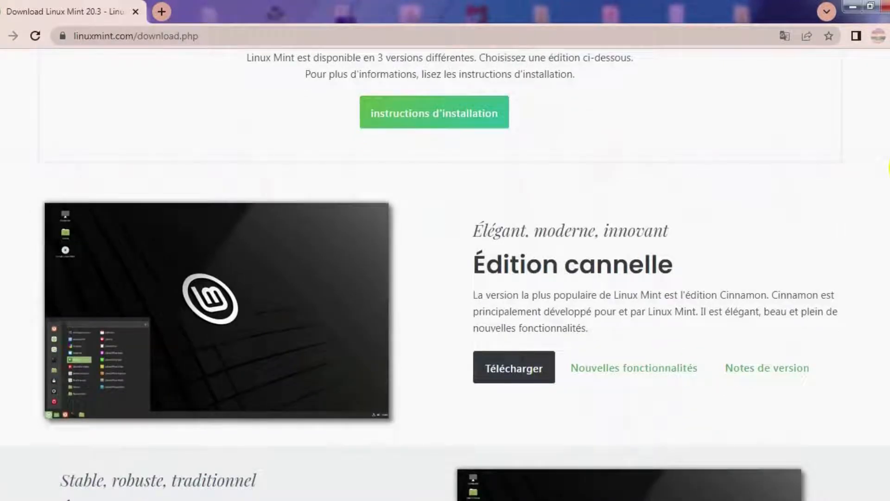
{"action": "scroll", "coordinate": [888, 176], "scroll_direction": "down", "scroll_amount": 3}
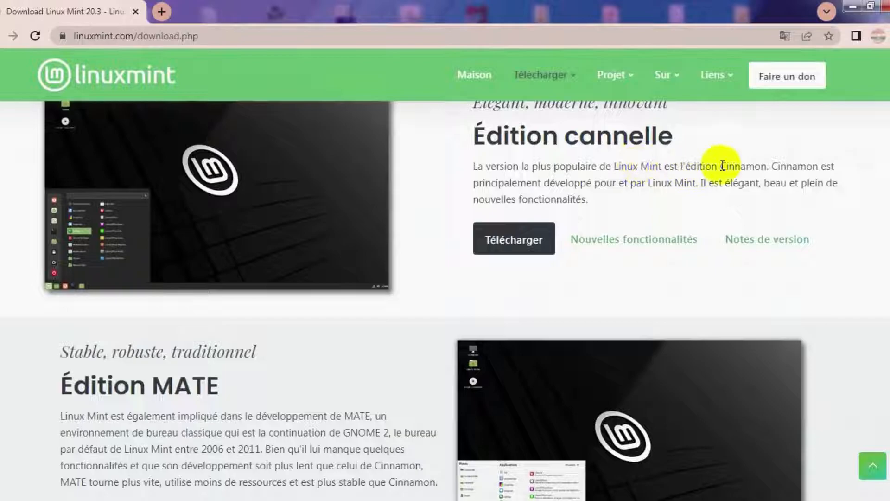
{"action": "left_click", "coordinate": [297, 277]}
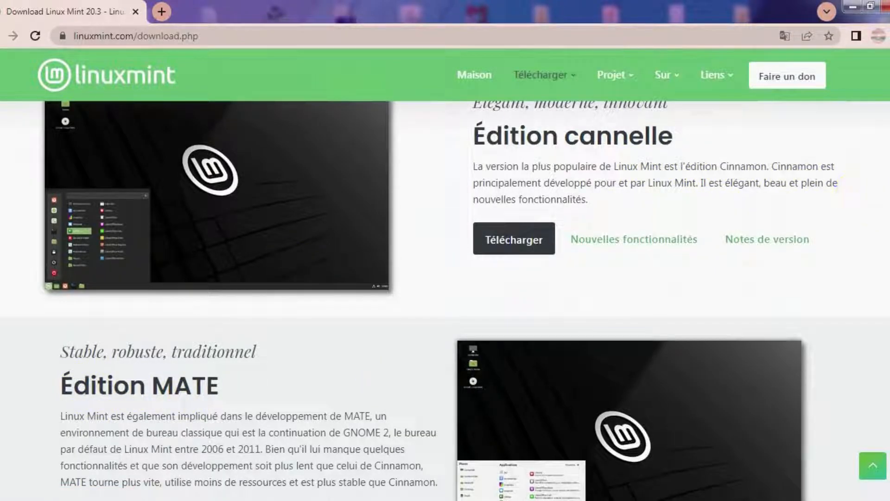
{"action": "scroll", "coordinate": [883, 323], "scroll_direction": "down", "scroll_amount": 7}
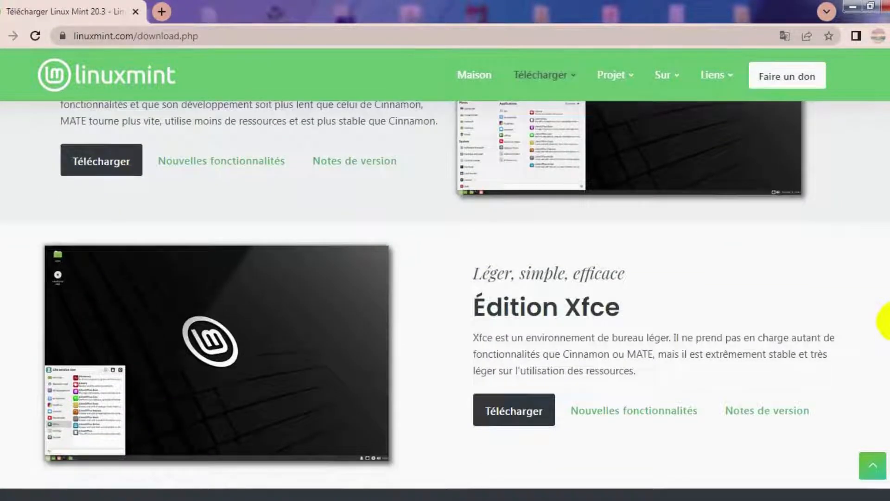
{"action": "scroll", "coordinate": [883, 306], "scroll_direction": "up", "scroll_amount": 4}
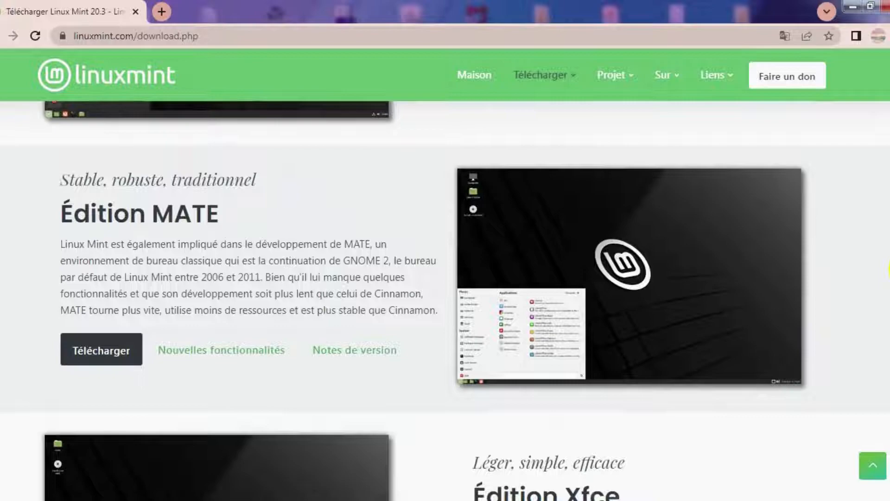
{"action": "scroll", "coordinate": [886, 268], "scroll_direction": "down", "scroll_amount": 2}
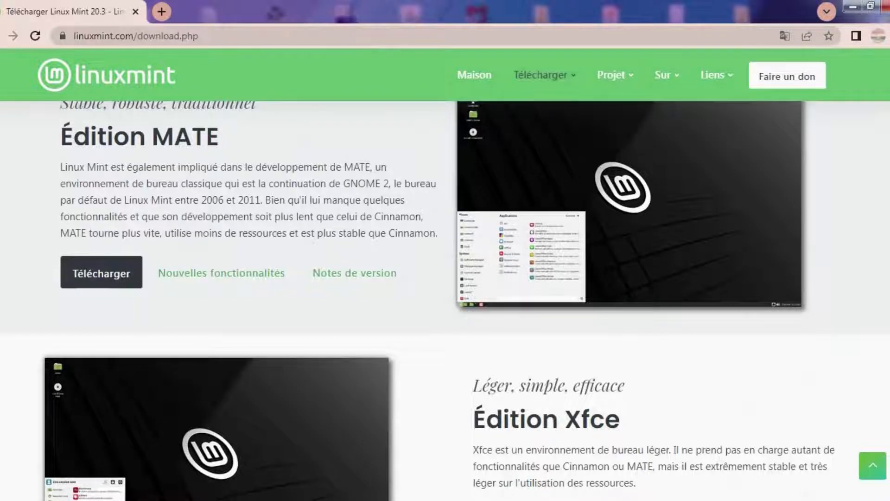
{"action": "scroll", "coordinate": [558, 371], "scroll_direction": "up", "scroll_amount": 9}
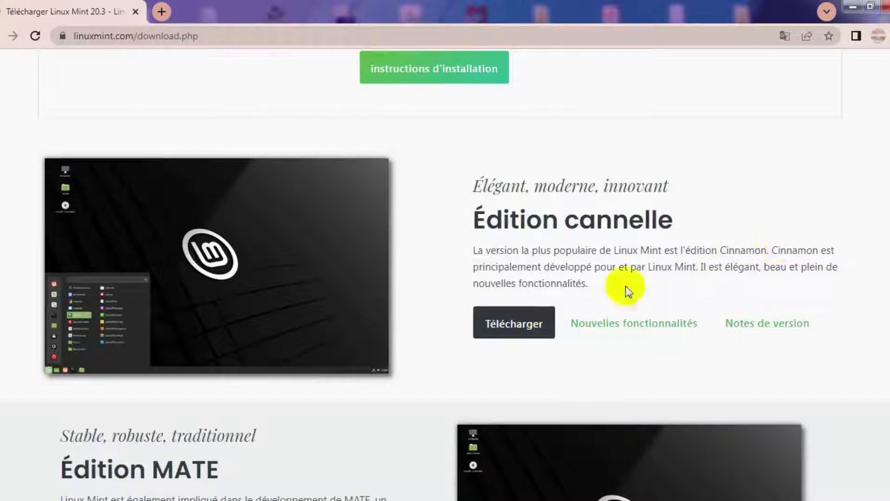
- Open the Cinnamon edition's download page and look through its image information, integrity section and list of download mirrors
{"action": "left_click", "coordinate": [527, 323]}
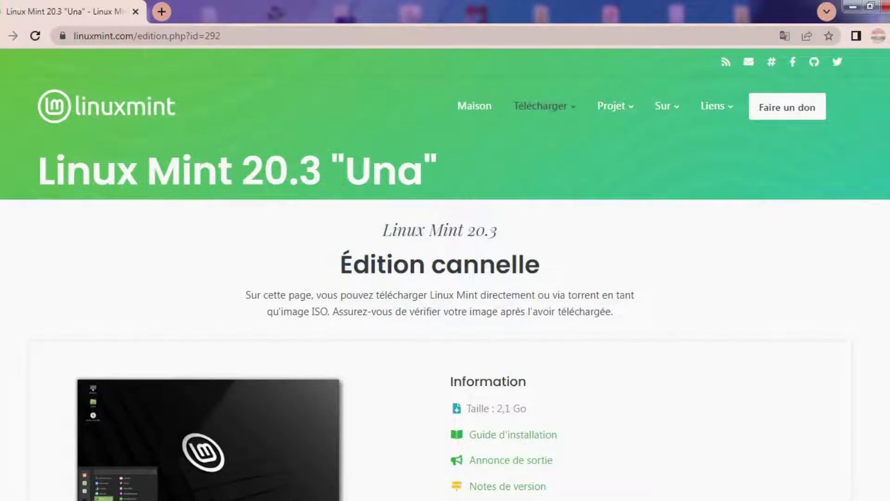
{"action": "scroll", "coordinate": [445, 274], "scroll_direction": "down", "scroll_amount": 5}
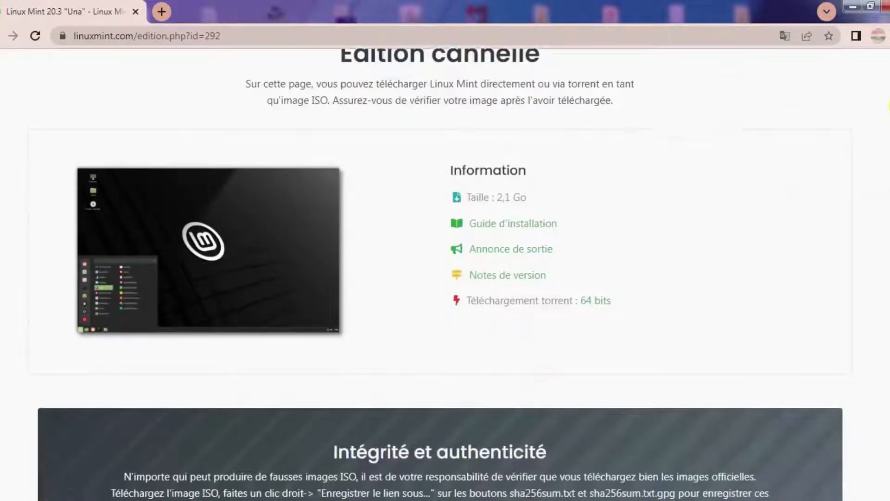
{"action": "scroll", "coordinate": [445, 274], "scroll_direction": "down", "scroll_amount": 4}
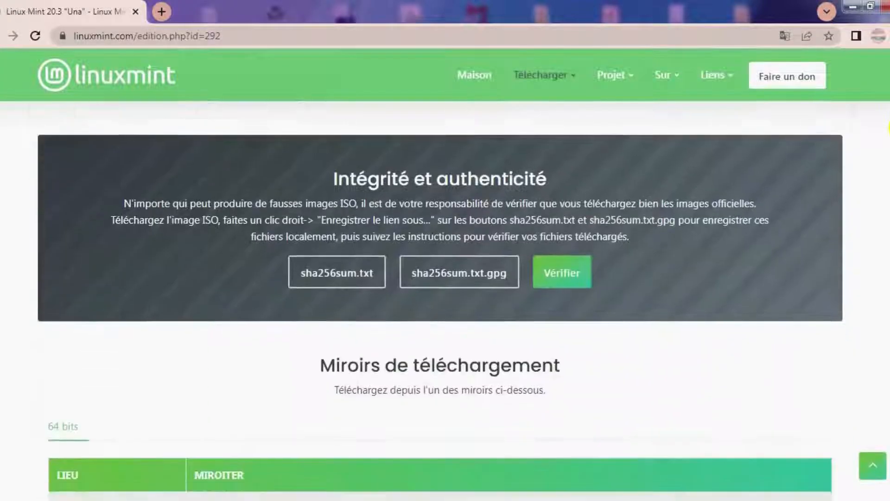
{"action": "scroll", "coordinate": [445, 274], "scroll_direction": "down", "scroll_amount": 4}
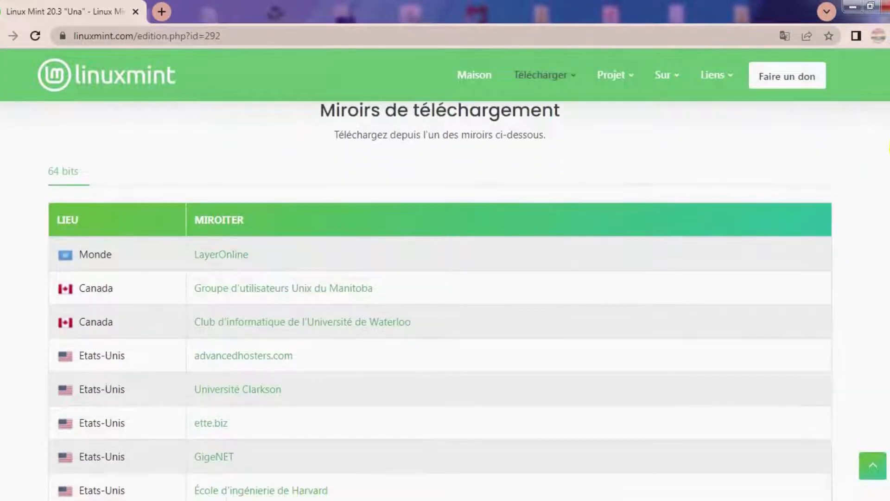
{"action": "scroll", "coordinate": [444, 273], "scroll_direction": "down", "scroll_amount": 4}
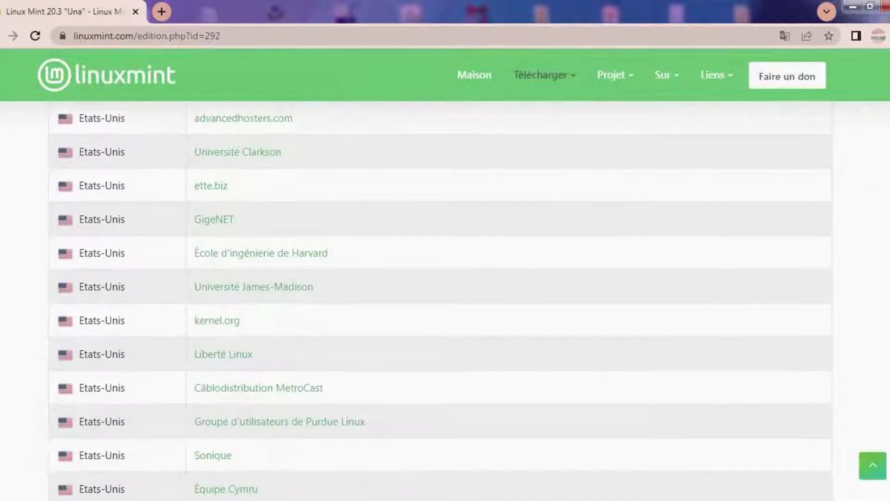
{"action": "scroll", "coordinate": [445, 273], "scroll_direction": "down", "scroll_amount": 11}
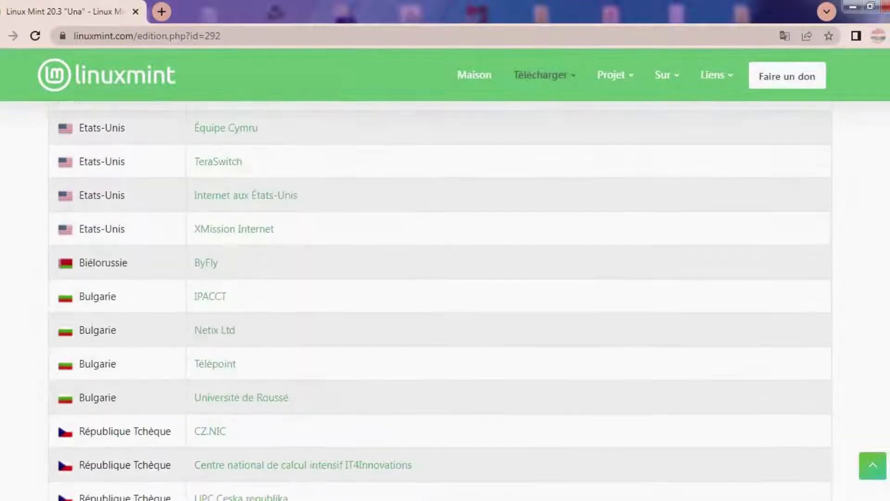
{"action": "scroll", "coordinate": [445, 274], "scroll_direction": "down", "scroll_amount": 1}
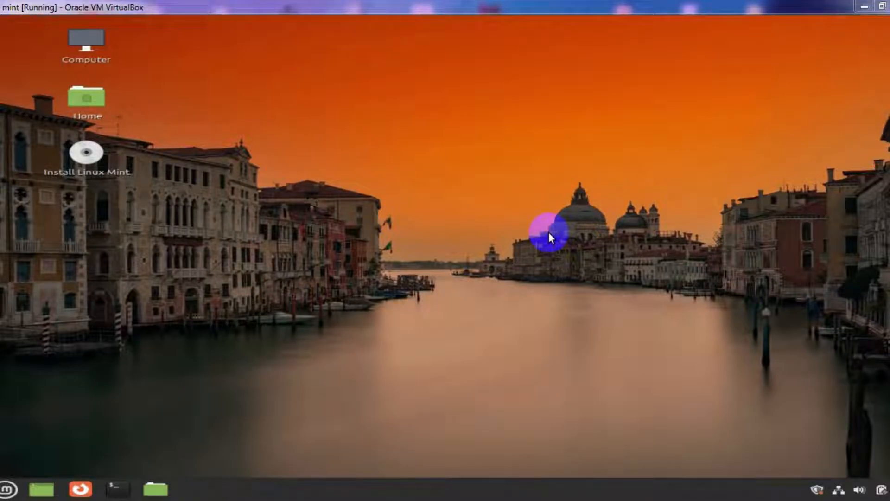
- Find and open the Update Manager in the Linux Mint virtual machine, view its welcome page and close it
{"action": "left_click", "coordinate": [5, 489]}
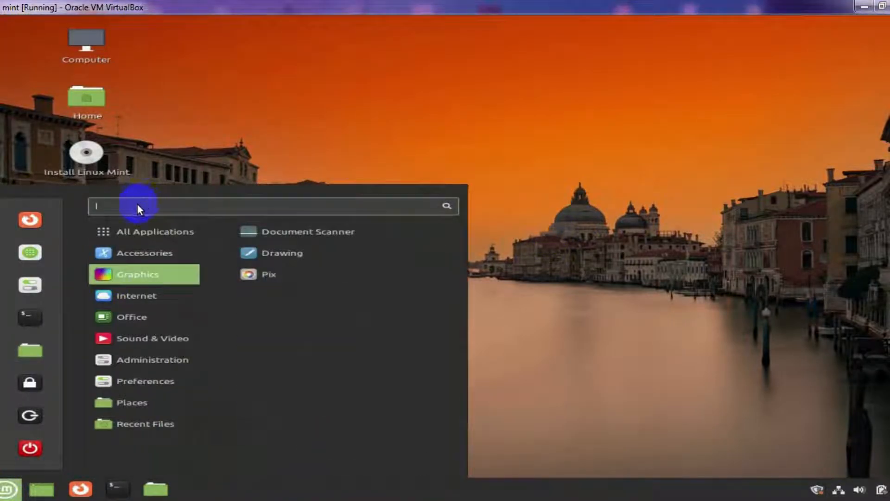
{"action": "type", "text": "updat"}
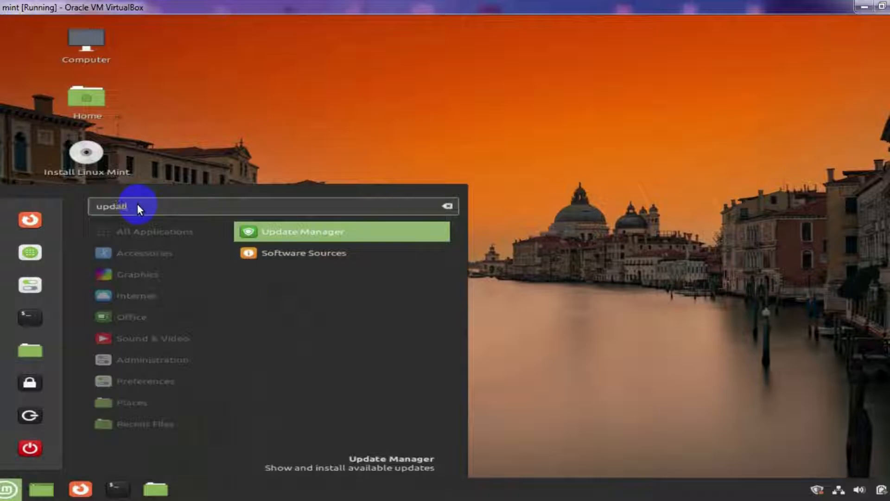
{"action": "left_click", "coordinate": [277, 230]}
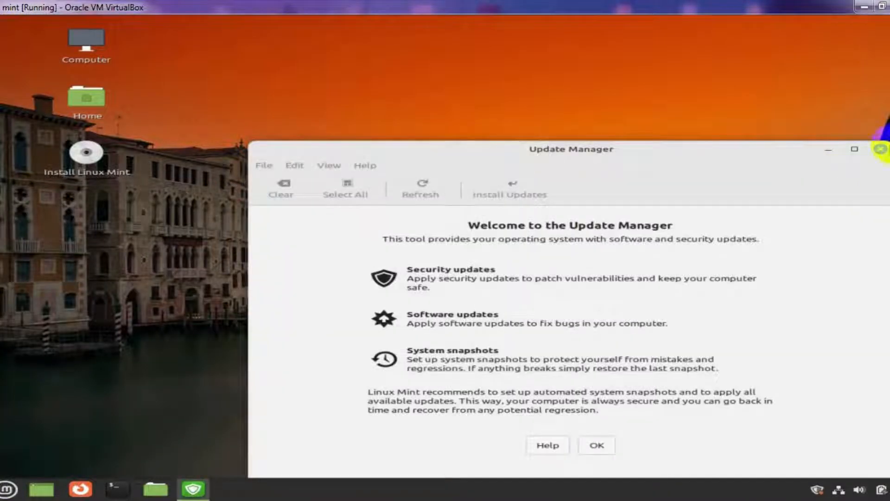
{"action": "left_click", "coordinate": [881, 152]}
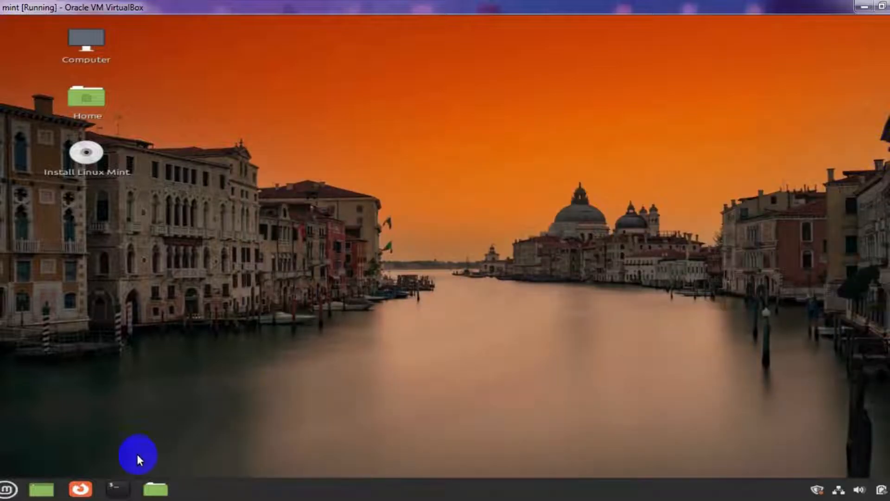
- Open /etc/apt/sources.list.d/official-package-repositories.list with sudo nano in a terminal, view its repository entries and exit the editor
{"action": "left_click", "coordinate": [119, 490]}
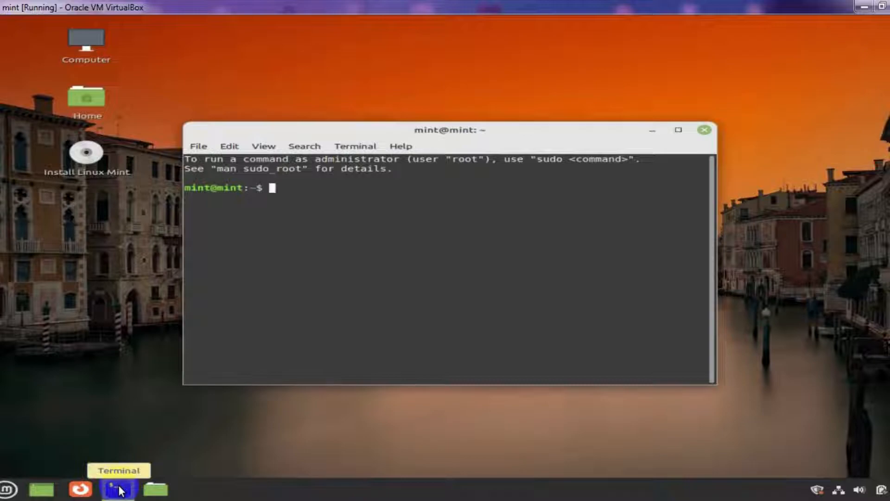
{"action": "type", "text": "sudo nano /etc"}
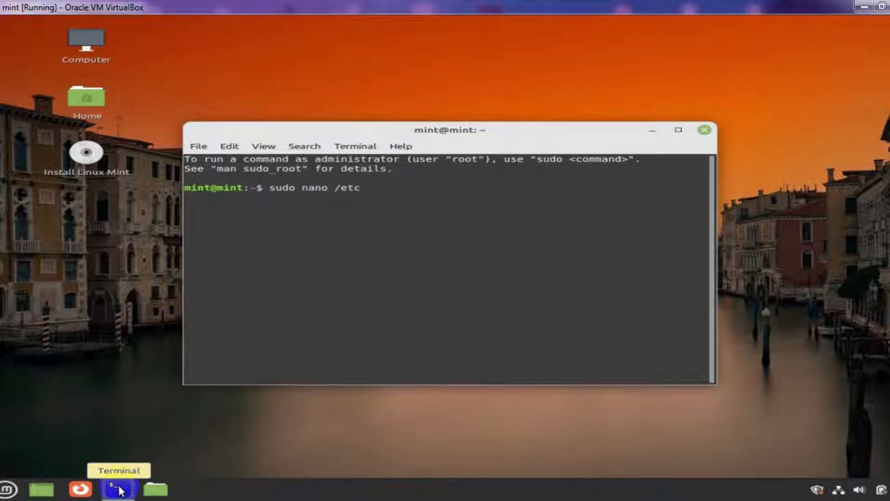
{"action": "type", "text": "/apt/source"}
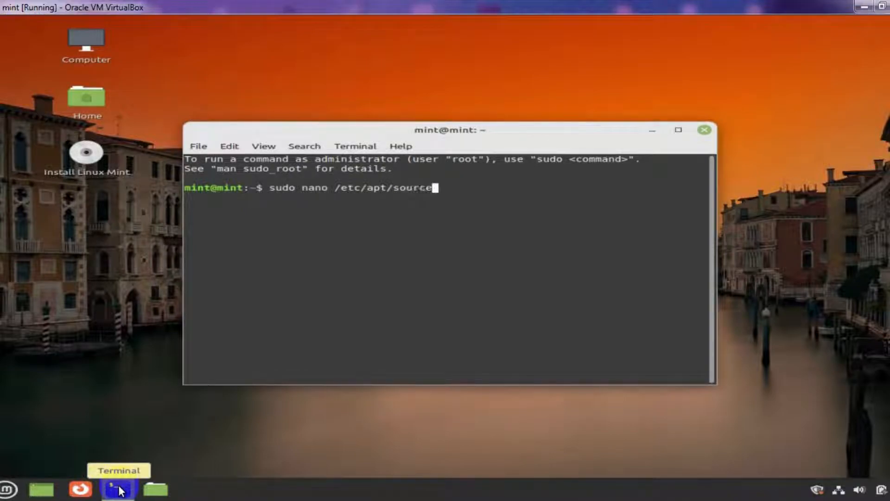
{"action": "type", "text": "s.list.d/offi"}
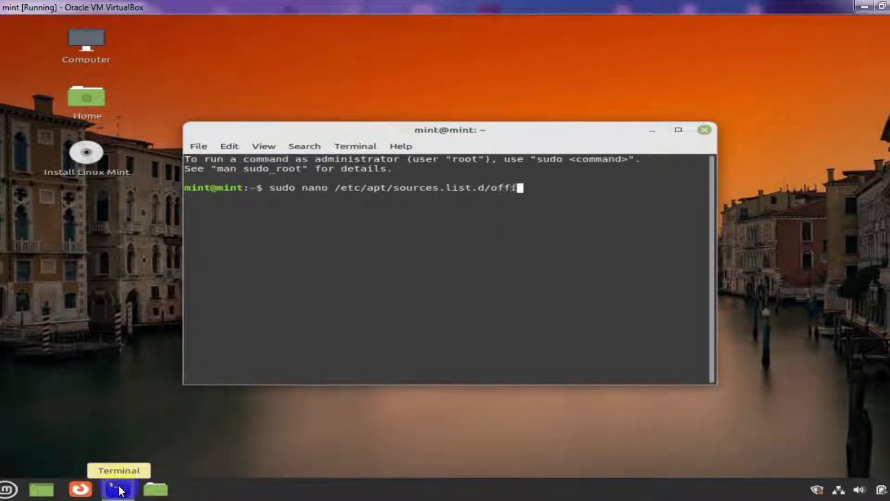
{"action": "type", "text": "cial-package"}
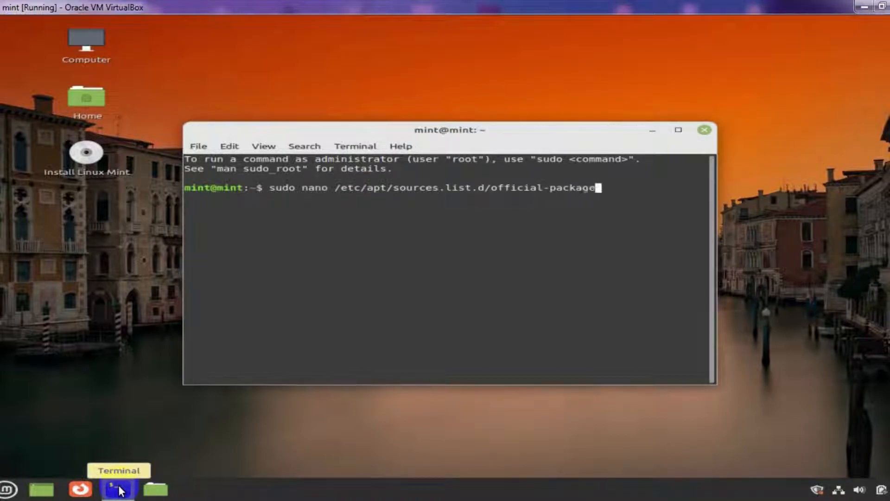
{"action": "type", "text": "-"}
{"action": "type", "text": "rep"}
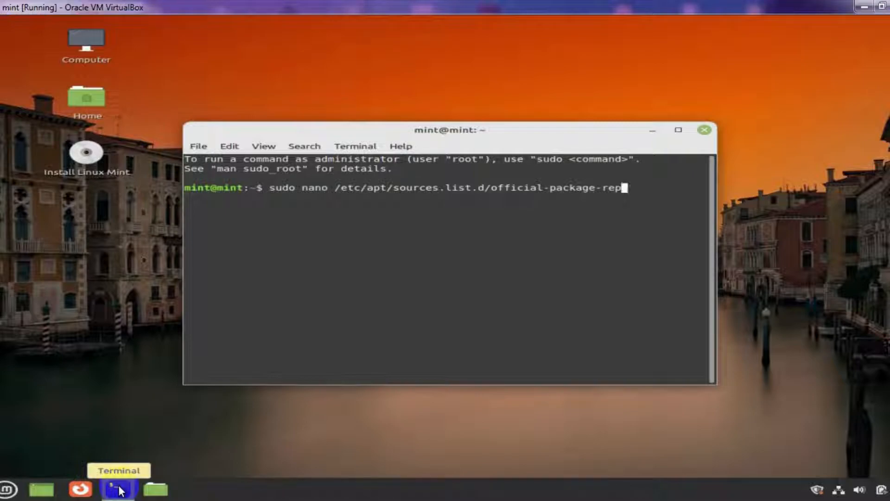
{"action": "type", "text": "isitorie"}
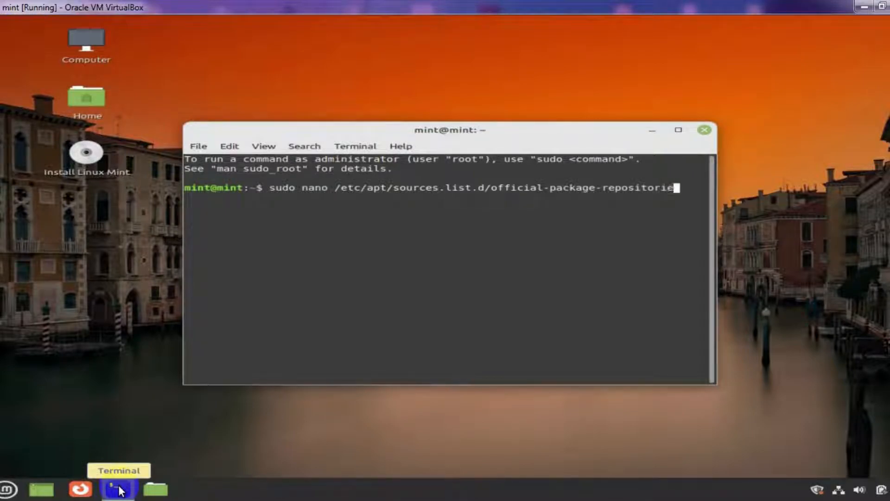
{"action": "type", "text": "s.list"}
{"action": "key", "text": "Return"}
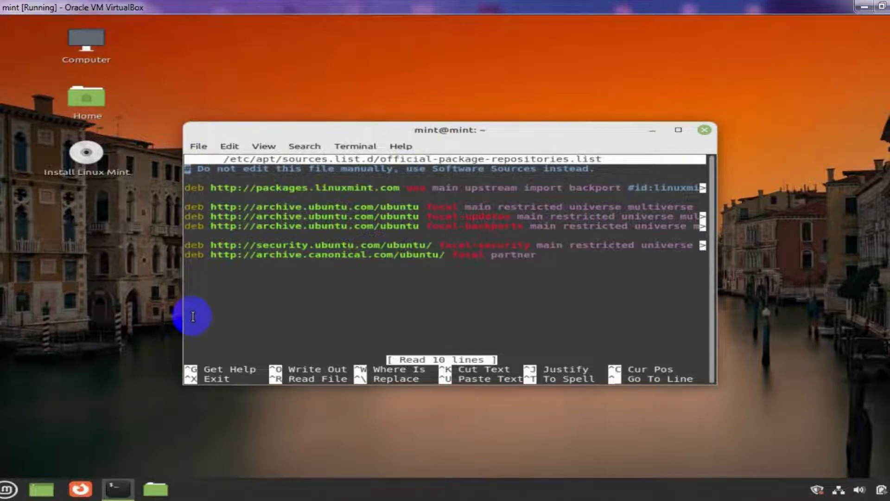
{"action": "key", "text": "ctrl+x"}
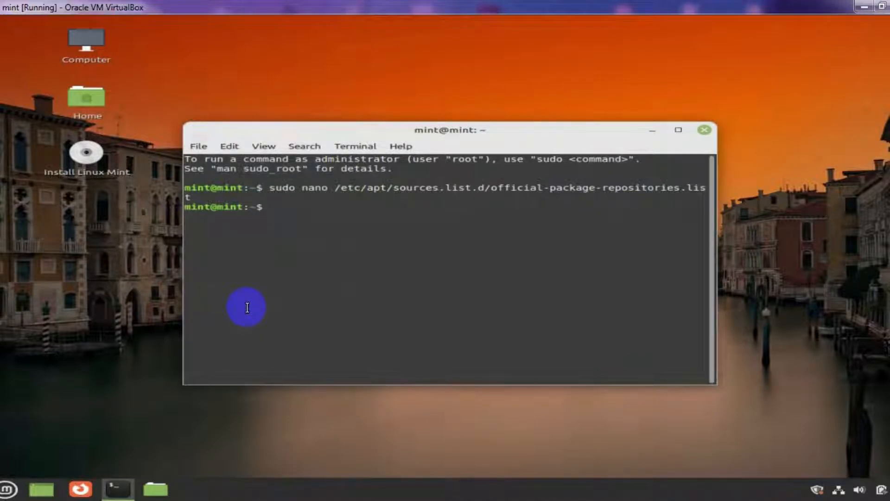
- Run sudo apt update in the terminal, enter sudo apt install as an example without running it, and close the terminal
{"action": "type", "text": "sudo apt update"}
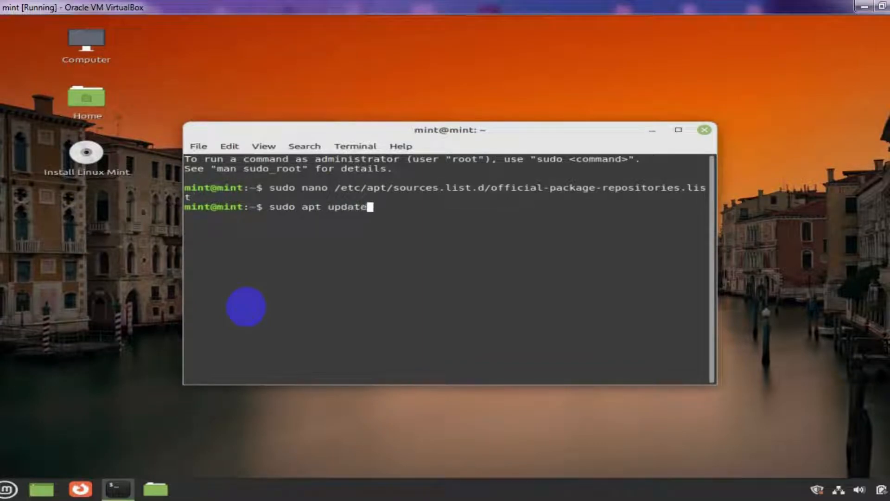
{"action": "key", "text": "Return"}
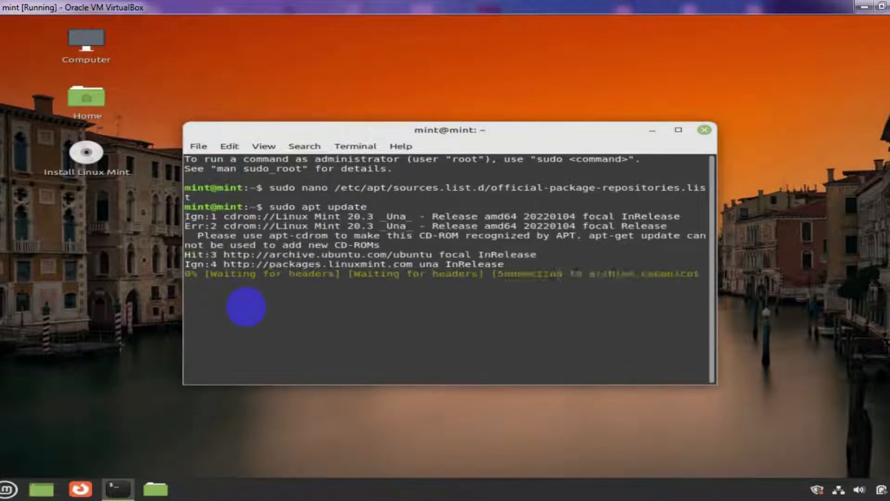
{"action": "left_click", "coordinate": [679, 132]}
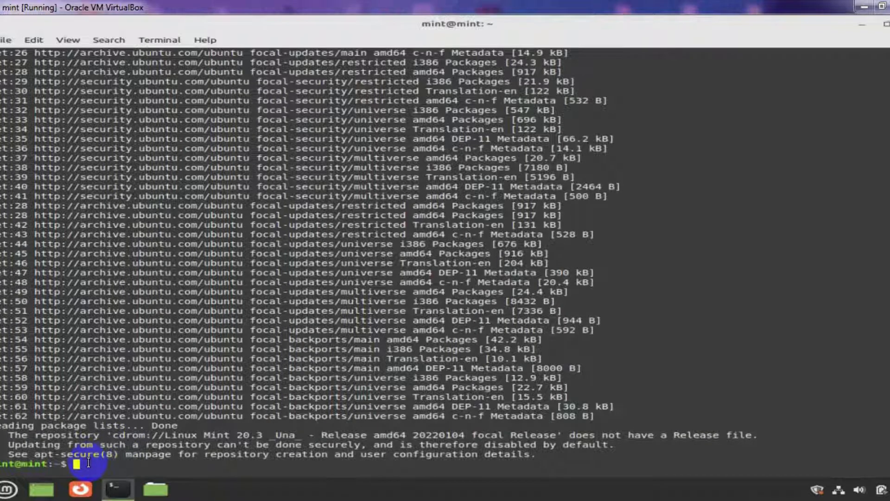
{"action": "type", "text": "sudo apt install"}
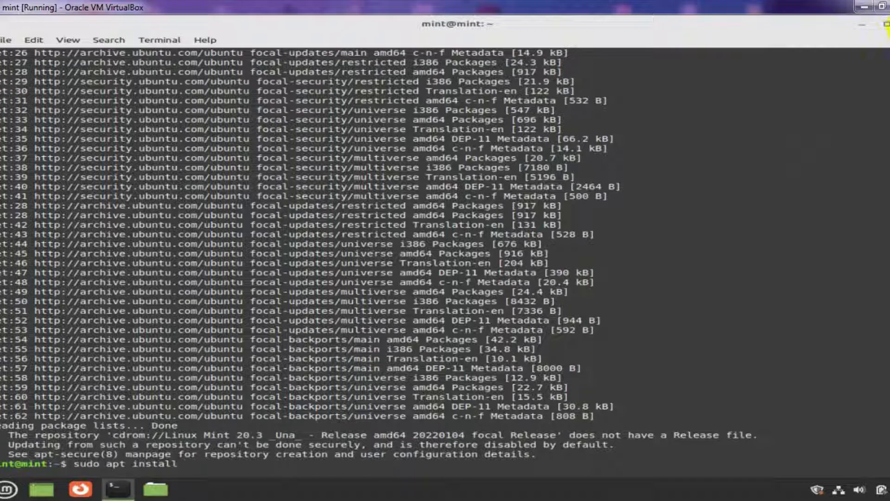
{"action": "left_click", "coordinate": [885, 25]}
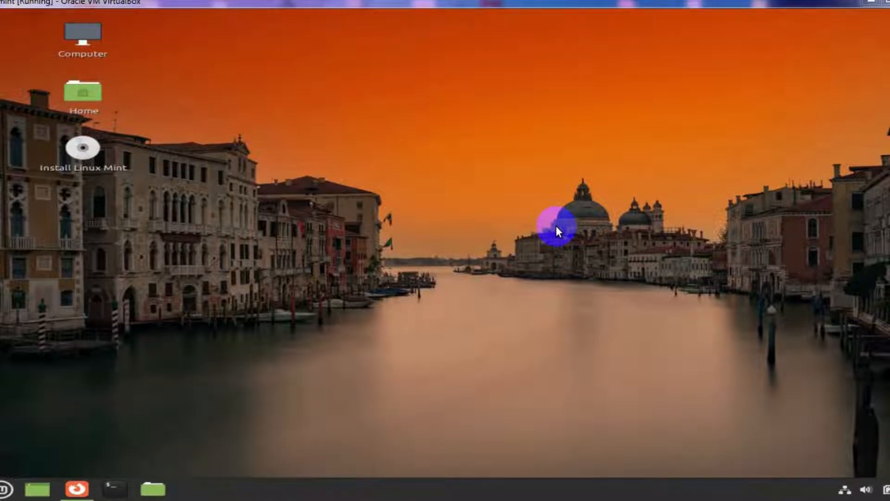
- Open File Renamer from the Accessories applications
{"action": "left_click", "coordinate": [4, 488]}
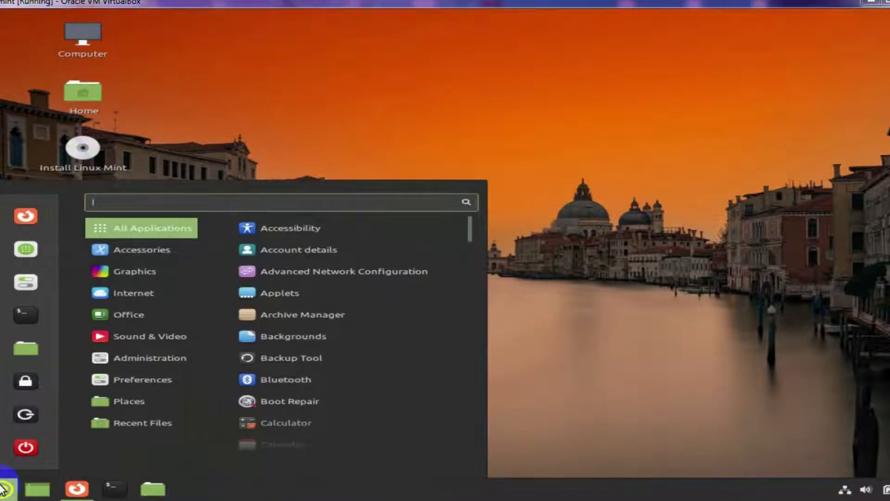
{"action": "left_click", "coordinate": [147, 255]}
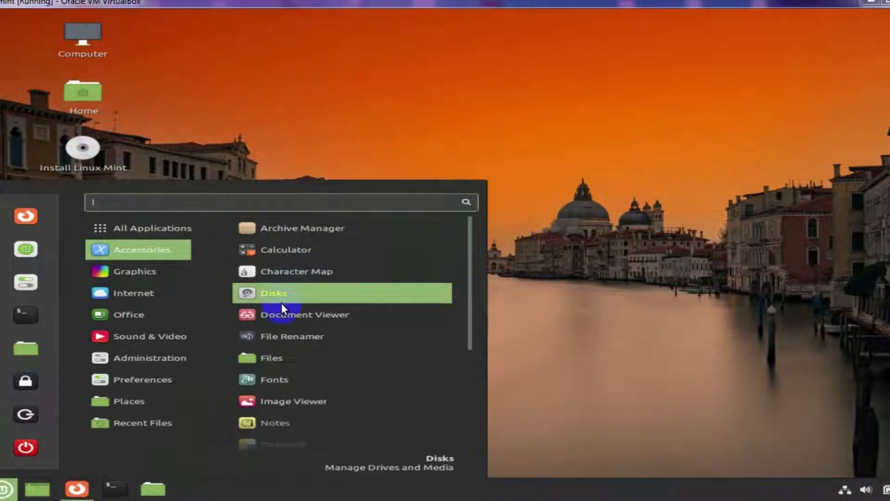
{"action": "left_click", "coordinate": [305, 337]}
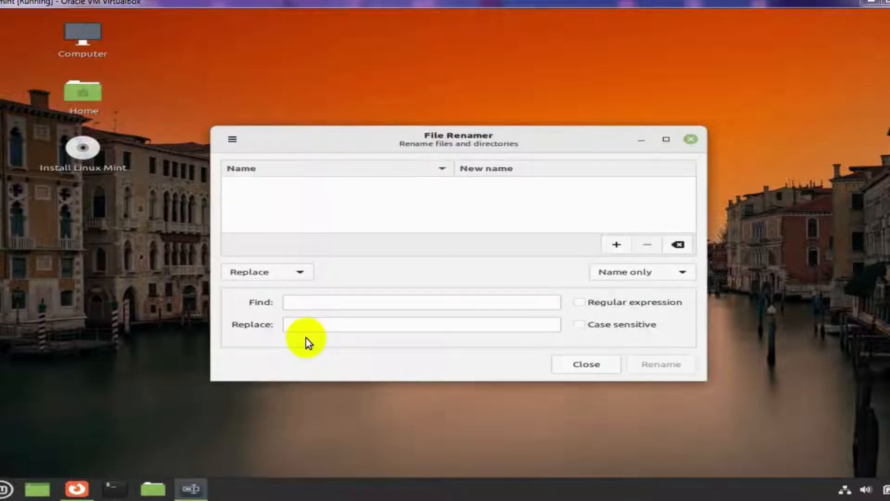
- In a new terminal, create the file fich1 with cat, containing the line "salut la classe GL"
{"action": "left_click", "coordinate": [110, 488]}
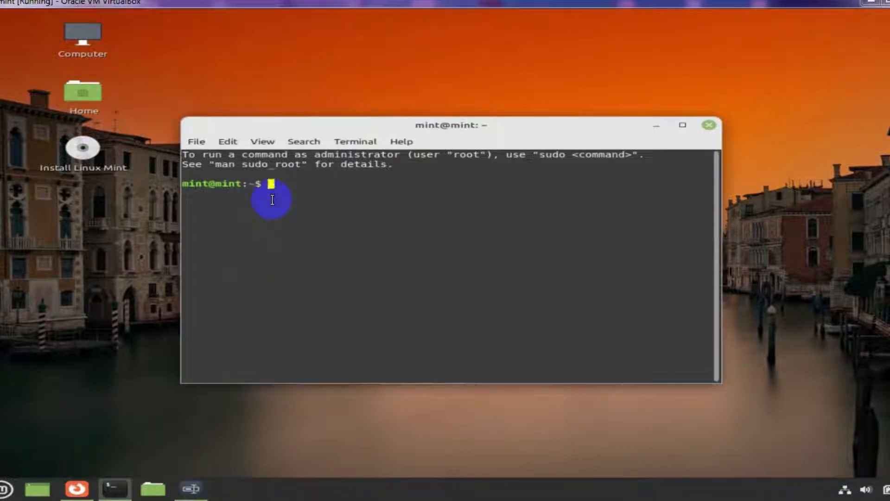
{"action": "type", "text": "cot>"}
{"action": "type", "text": "fich"}
{"action": "type", "text": "1"}
{"action": "key", "text": "Return"}
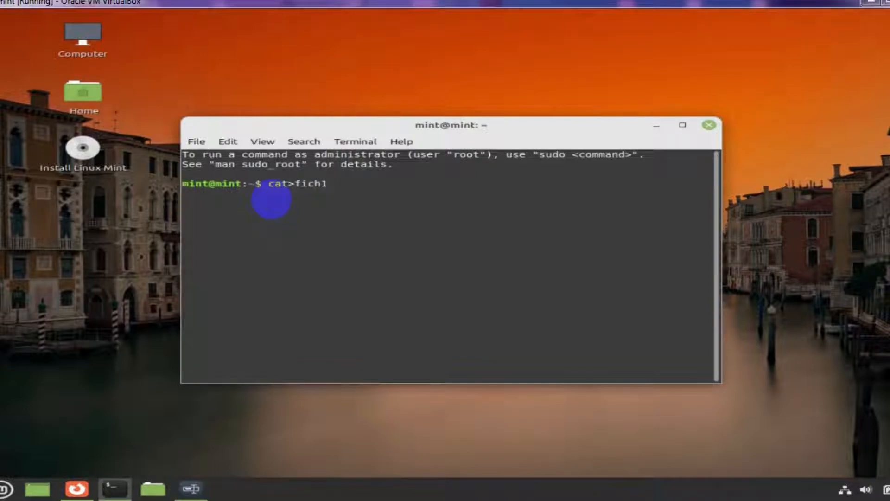
{"action": "type", "text": "salut la classe GL"}
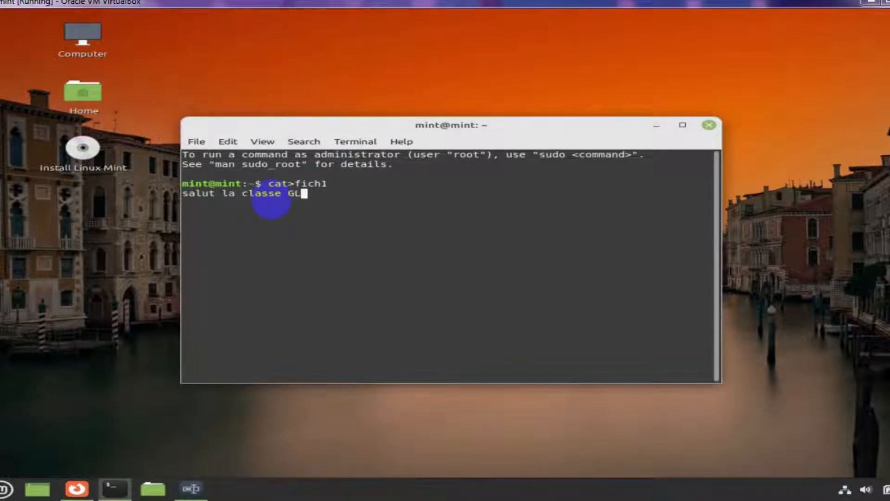
{"action": "key", "text": "Return"}
{"action": "key", "text": "ctrl+d"}
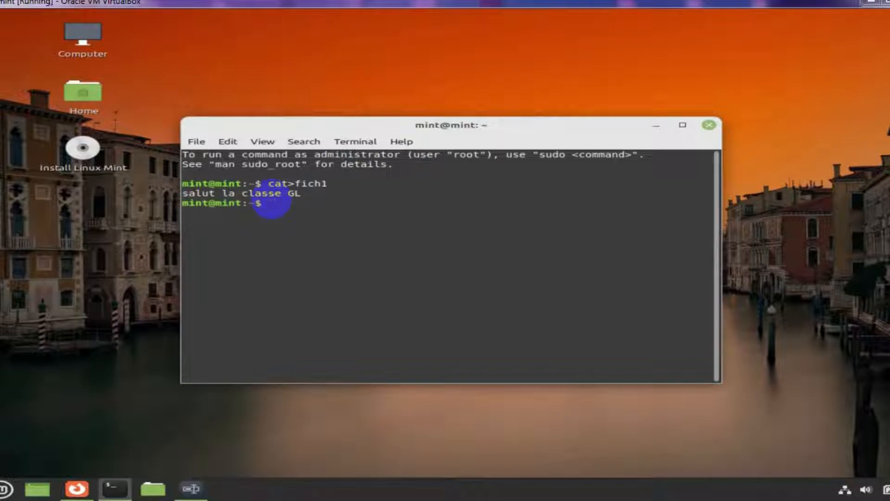
- List the home folder's contents with ls and close the terminal
{"action": "type", "text": "ls"}
{"action": "key", "text": "Return"}
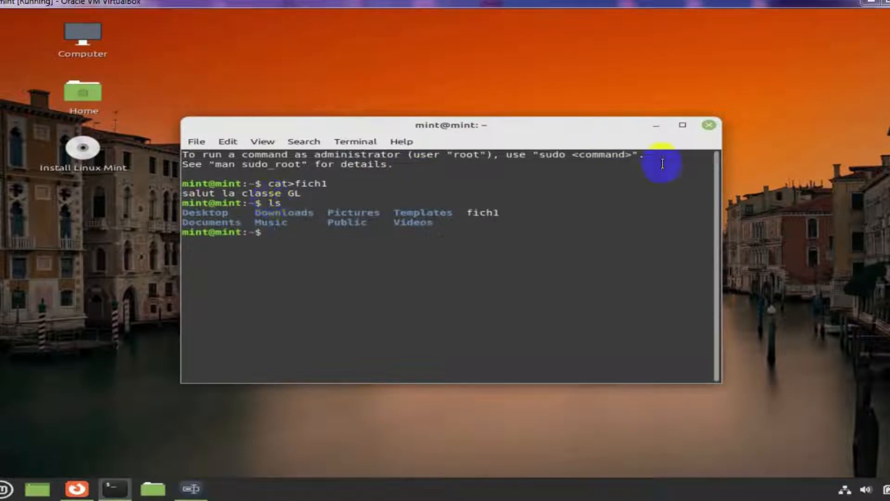
{"action": "left_click", "coordinate": [709, 125]}
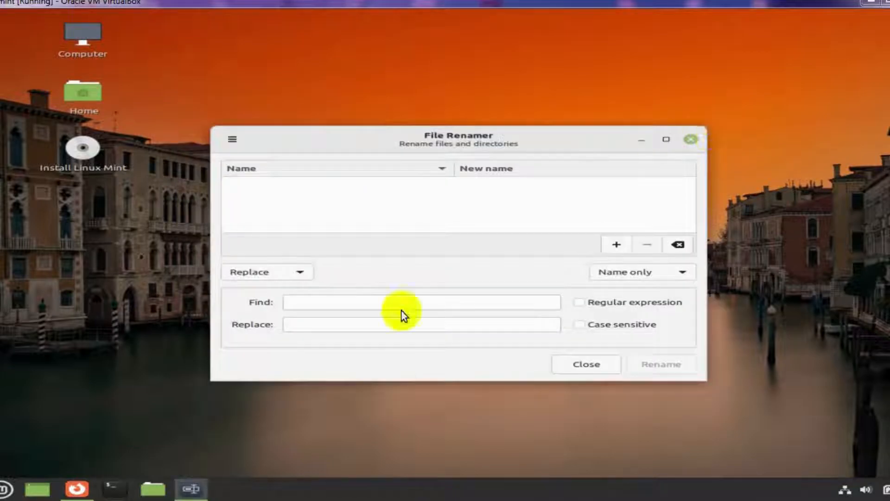
- Rename the home folder's file fich1 to fich0 by find and replace in File Renamer, and close it
{"action": "left_click", "coordinate": [370, 304]}
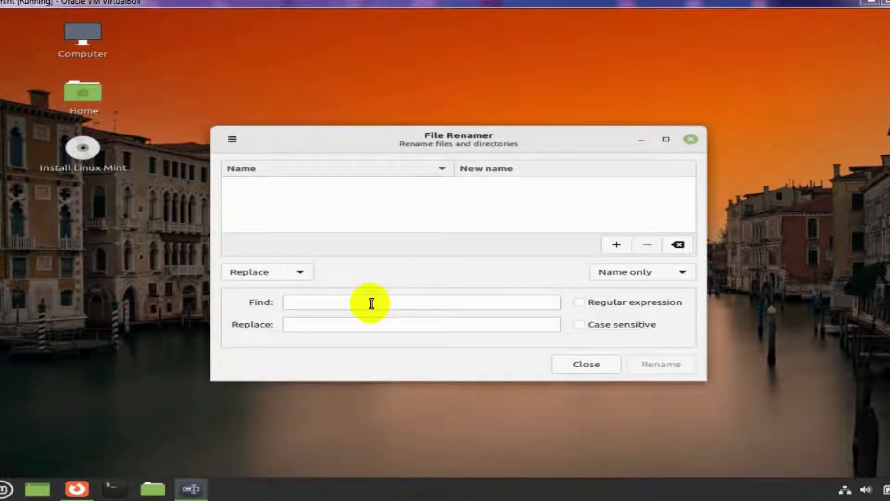
{"action": "type", "text": "Fich1"}
{"action": "left_click", "coordinate": [330, 324]}
{"action": "type", "text": "Fich"}
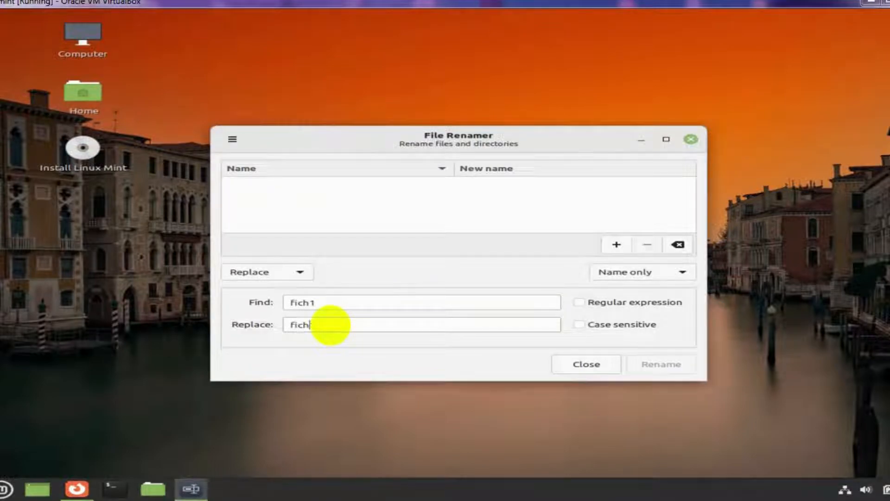
{"action": "type", "text": "0"}
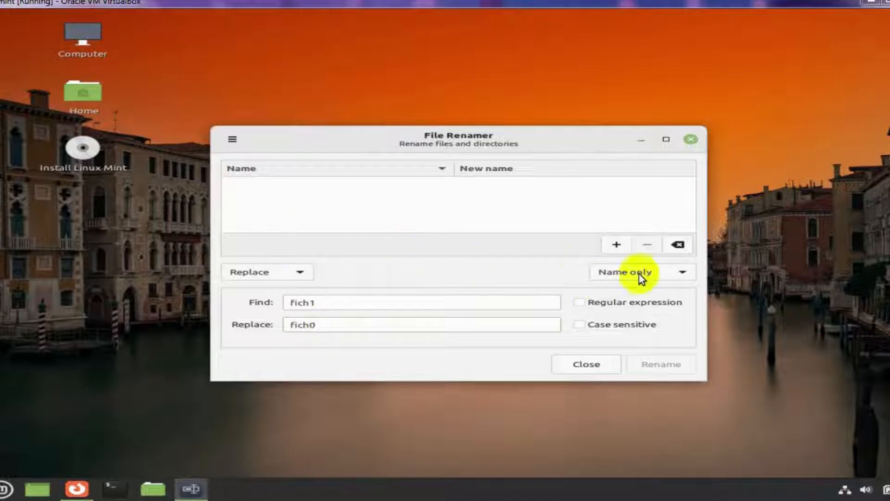
{"action": "left_click", "coordinate": [615, 246]}
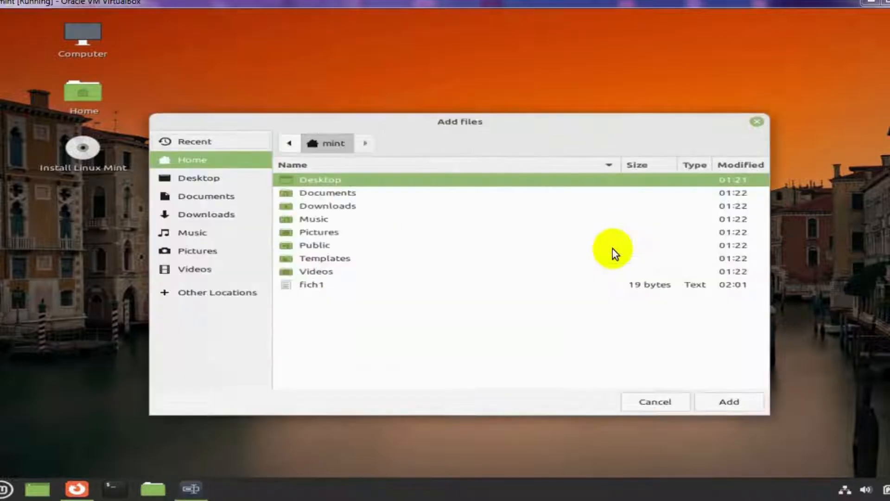
{"action": "double_click", "coordinate": [532, 288]}
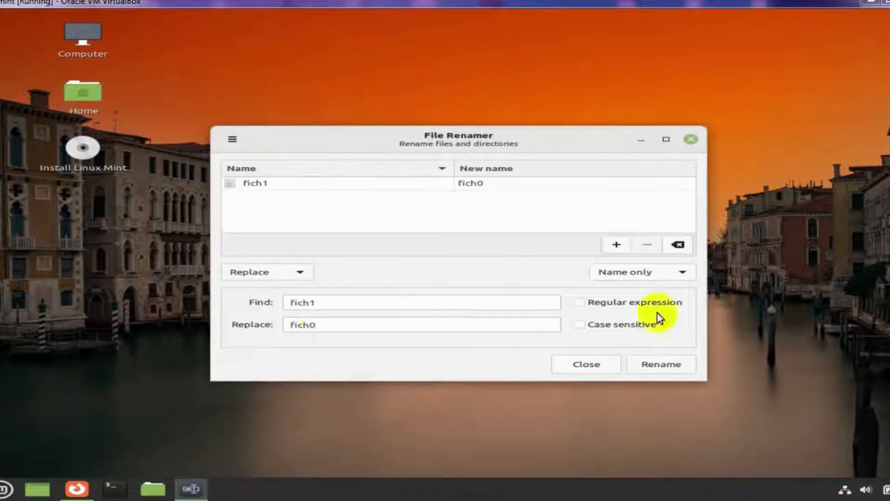
{"action": "left_click", "coordinate": [655, 363]}
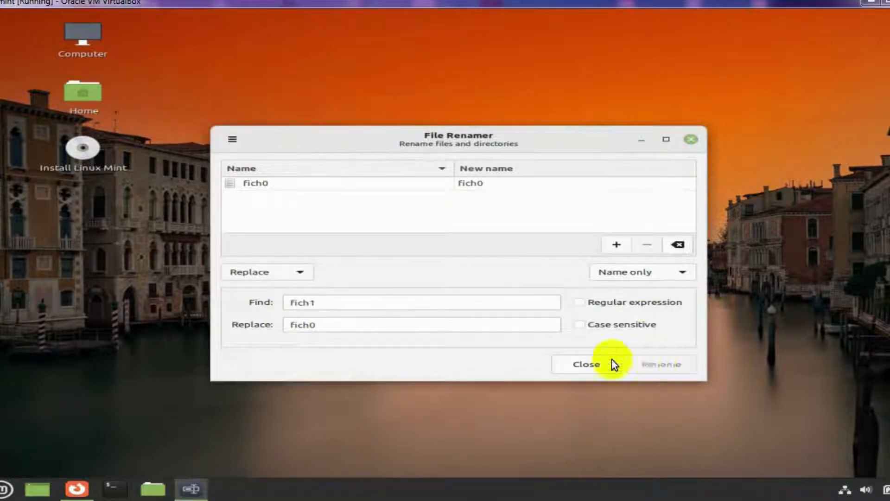
{"action": "left_click", "coordinate": [690, 141]}
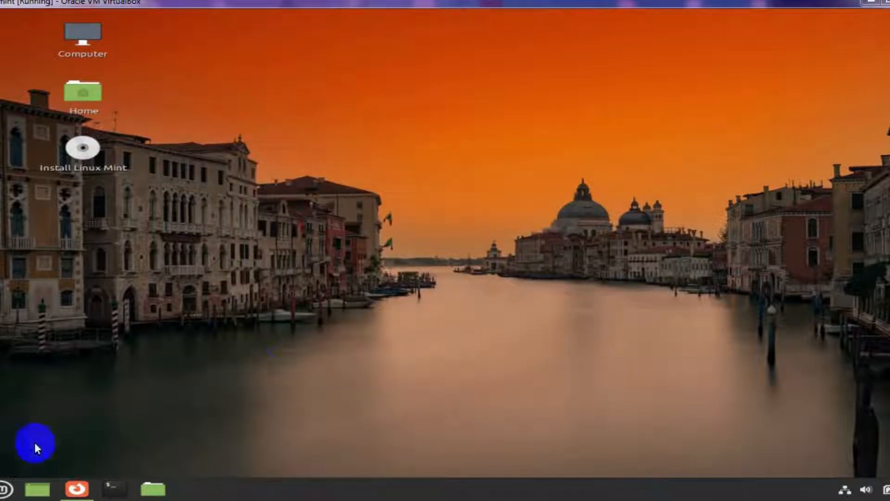
- Look through the applications in the Accessories and Graphics categories
{"action": "left_click", "coordinate": [7, 489]}
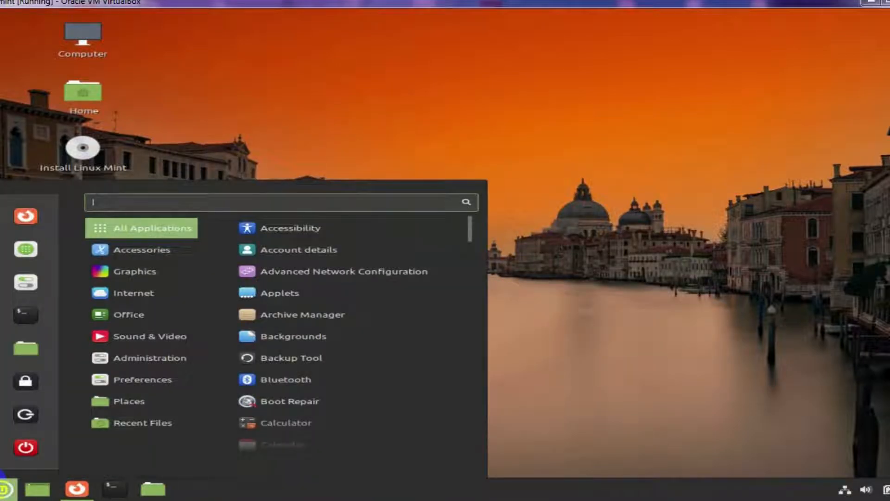
{"action": "mouse_move", "coordinate": [162, 273]}
{"action": "mouse_move", "coordinate": [163, 254]}
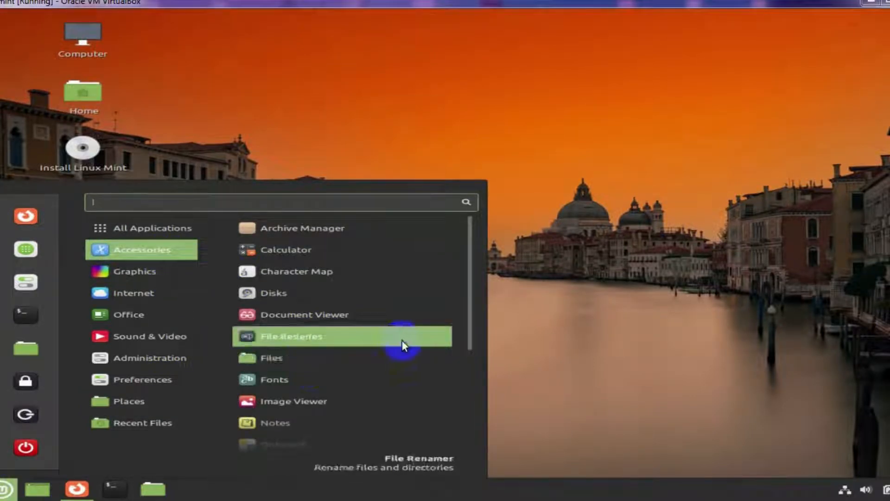
{"action": "left_click_drag", "start_coordinate": [467, 319], "coordinate": [461, 444]}
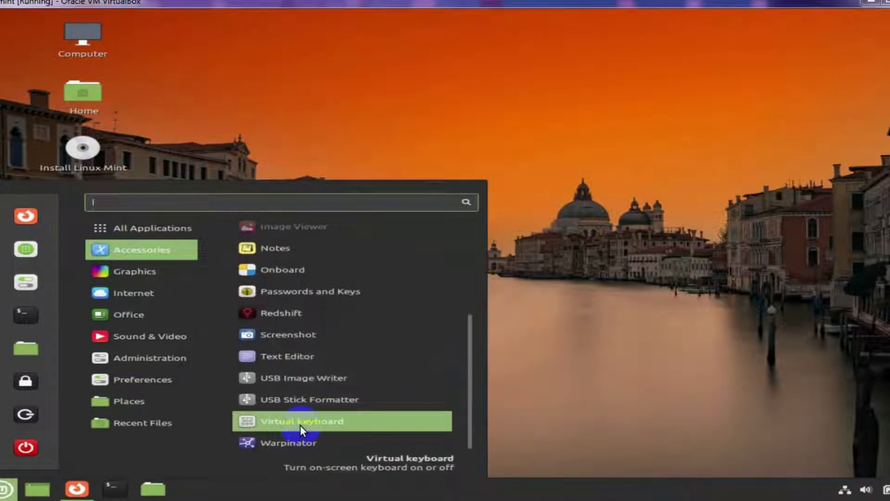
{"action": "left_click", "coordinate": [141, 268]}
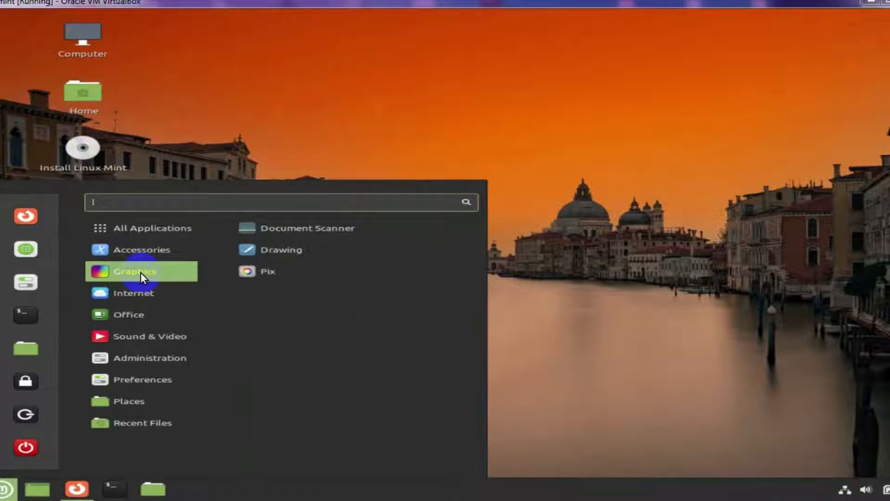
- Launch Firefox Web Browser from the Internet applications and minimize its window
{"action": "left_click", "coordinate": [146, 294]}
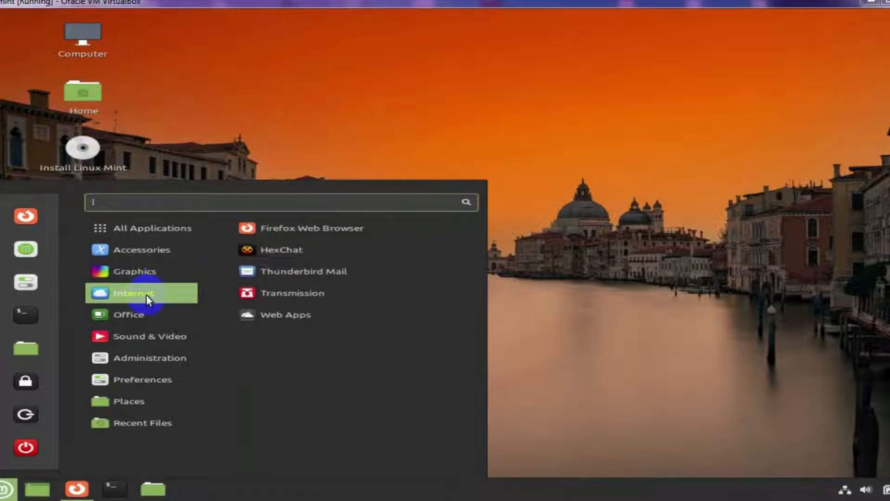
{"action": "left_click", "coordinate": [265, 227]}
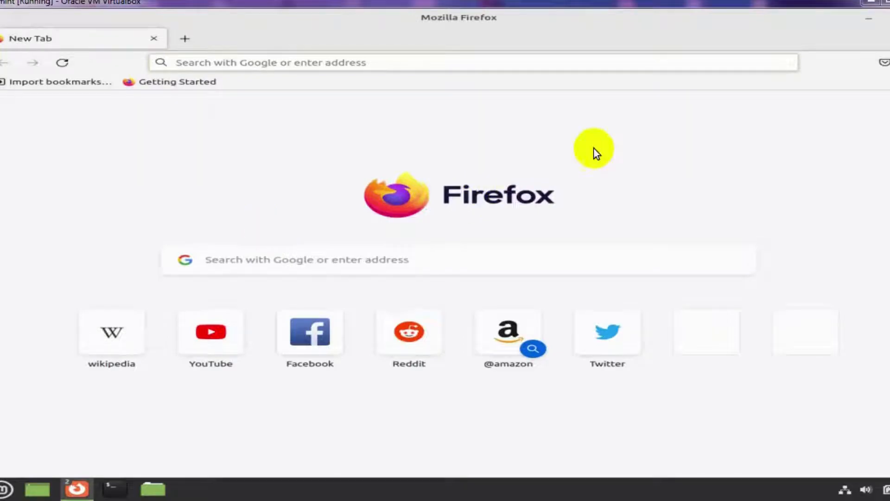
{"action": "left_click", "coordinate": [866, 15]}
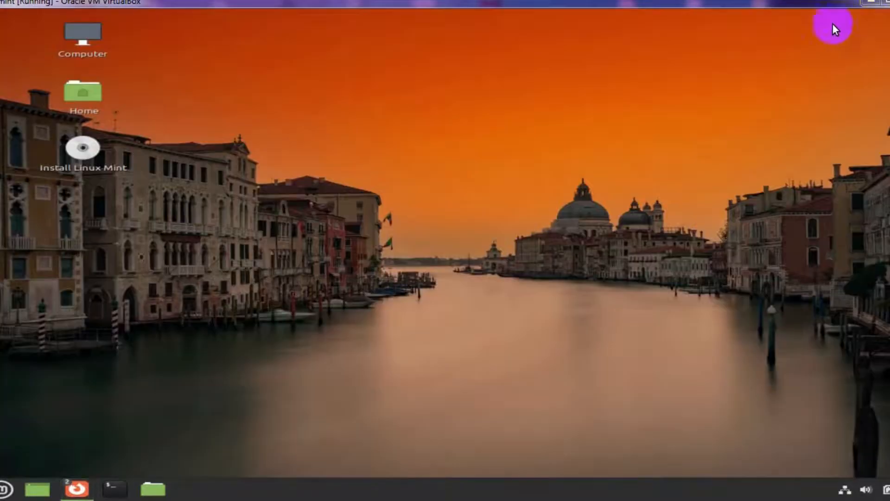
- Open Web Apps from the Internet applications
{"action": "left_click", "coordinate": [4, 489]}
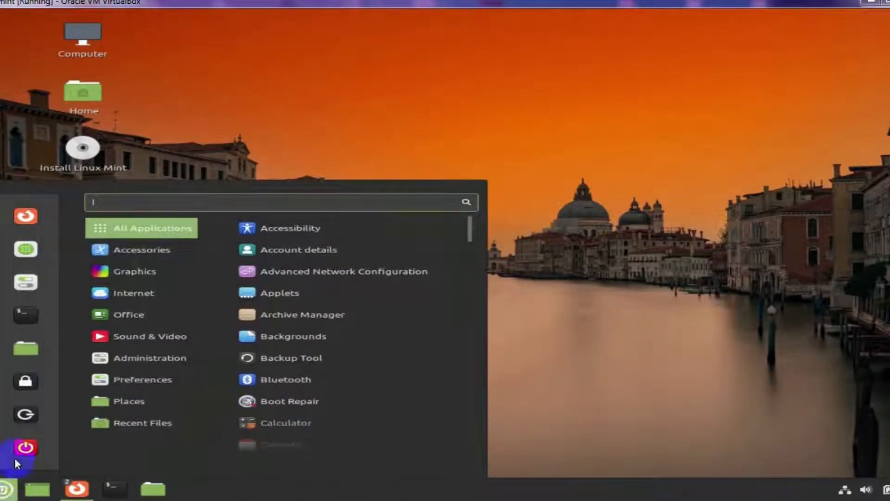
{"action": "left_click", "coordinate": [149, 296]}
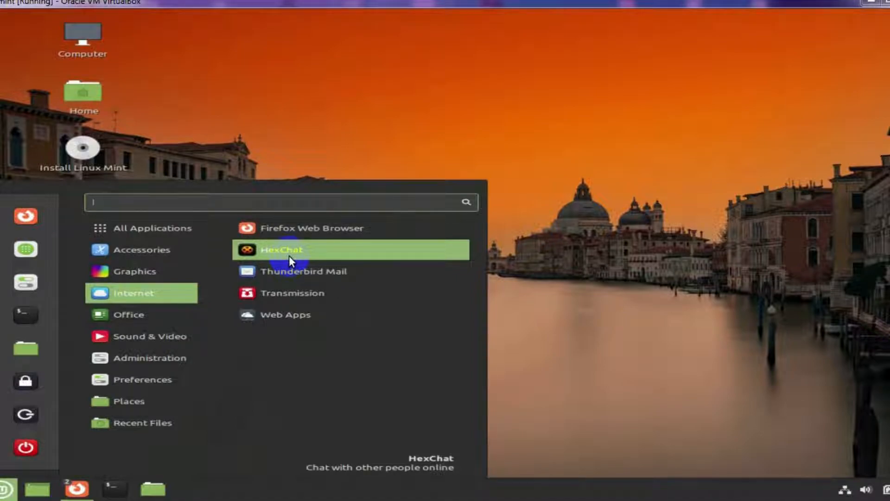
{"action": "left_click", "coordinate": [285, 315]}
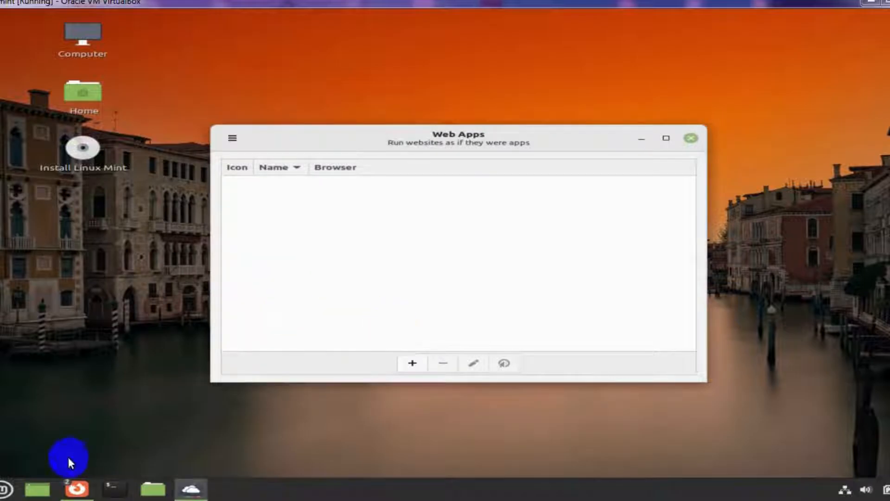
- Switch to Firefox, search Google for "whatsapp web" and open the first WhatsApp Web result
{"action": "left_click", "coordinate": [74, 490]}
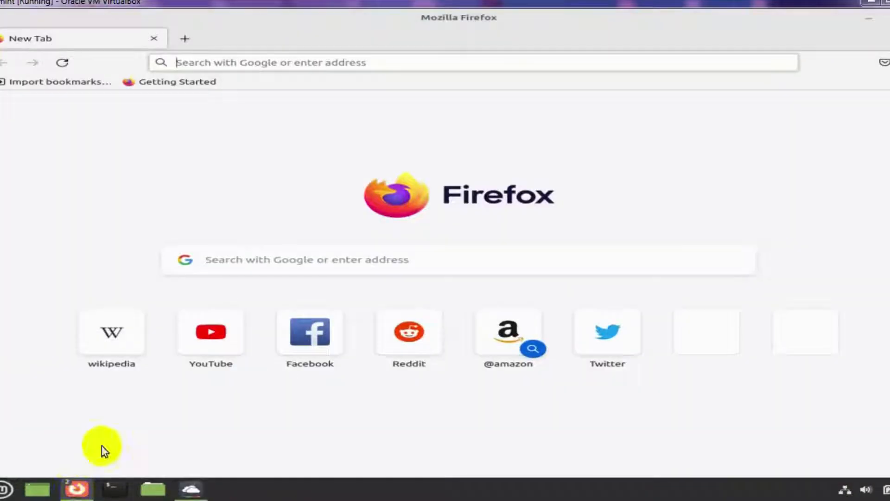
{"action": "left_click", "coordinate": [259, 260]}
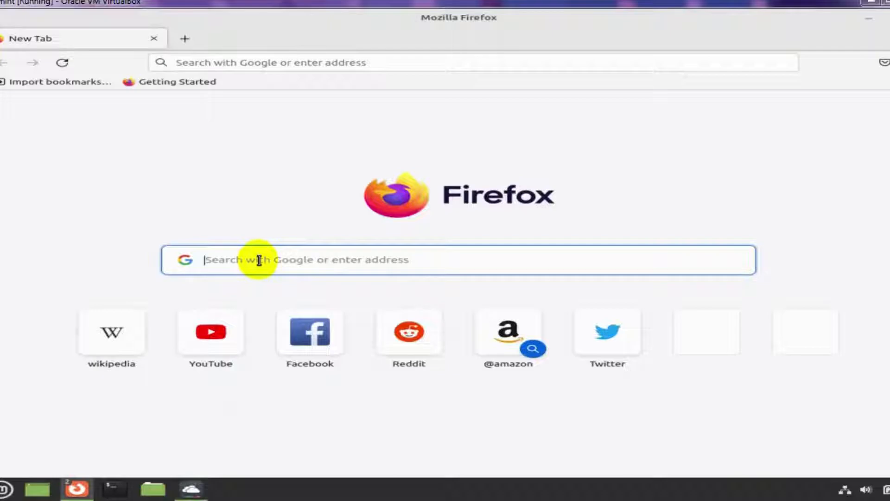
{"action": "type", "text": "whats"}
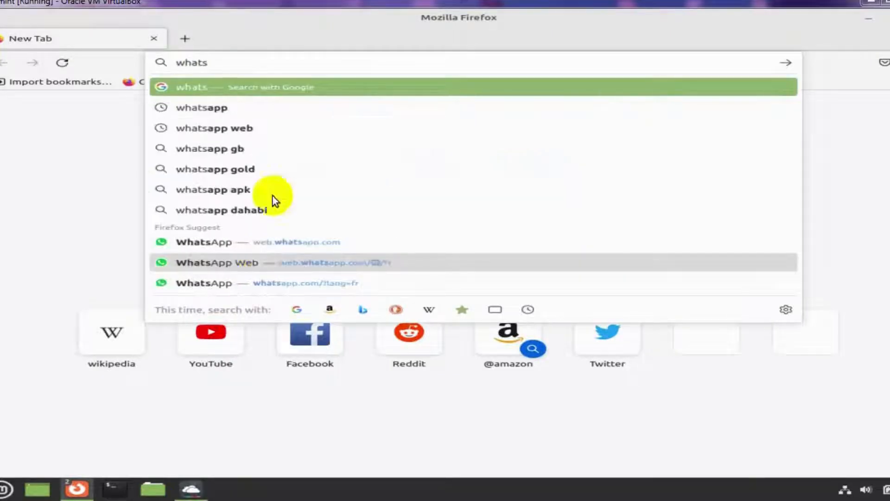
{"action": "left_click", "coordinate": [241, 129]}
{"action": "left_click", "coordinate": [241, 129]}
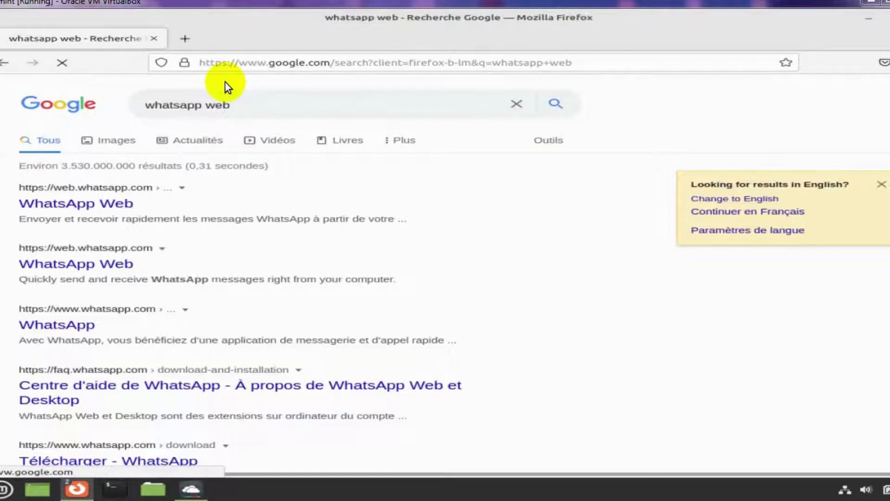
{"action": "left_click", "coordinate": [124, 203]}
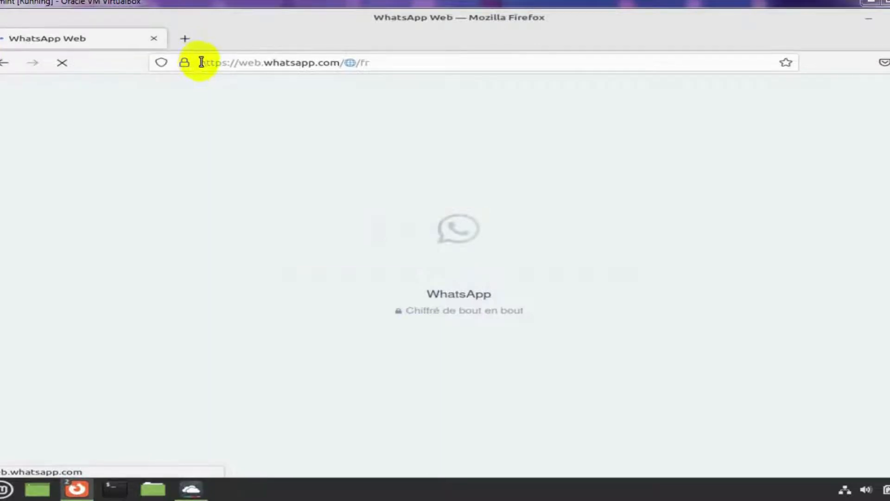
- Copy the full address of the WhatsApp Web page
{"action": "left_click", "coordinate": [302, 61]}
{"action": "left_click", "coordinate": [302, 60]}
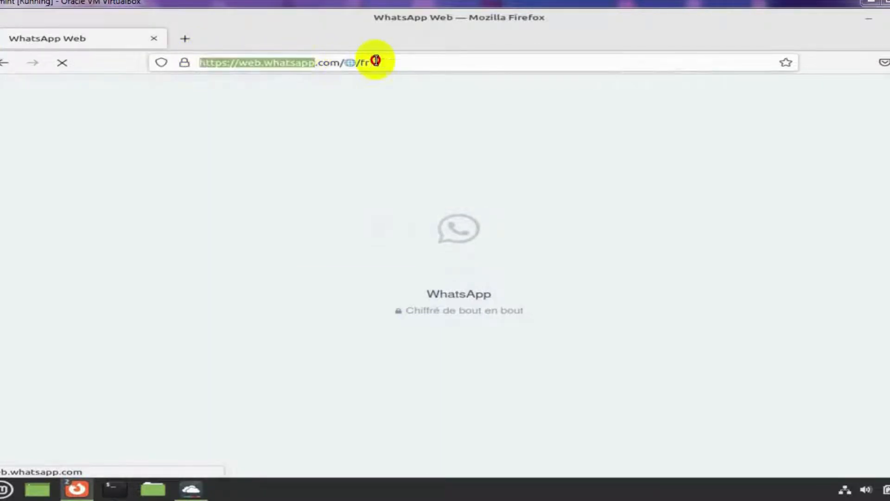
{"action": "right_click", "coordinate": [352, 61]}
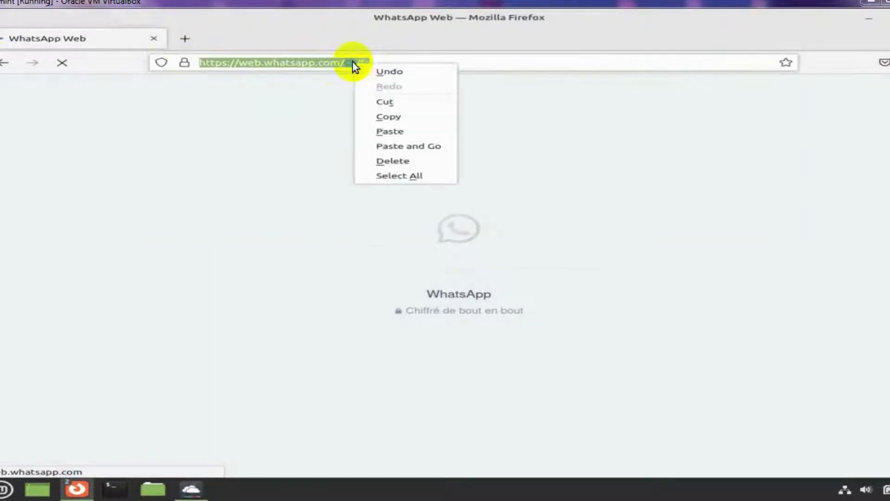
{"action": "left_click", "coordinate": [387, 118]}
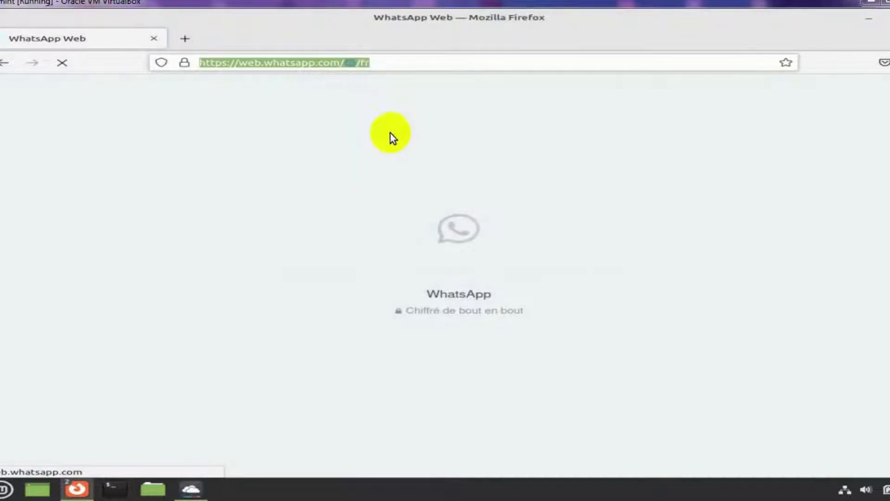
- In Web Apps, add a new web app named whatsapp with the copied address, in the Internet category with Firefox as browser
{"action": "left_click", "coordinate": [195, 492]}
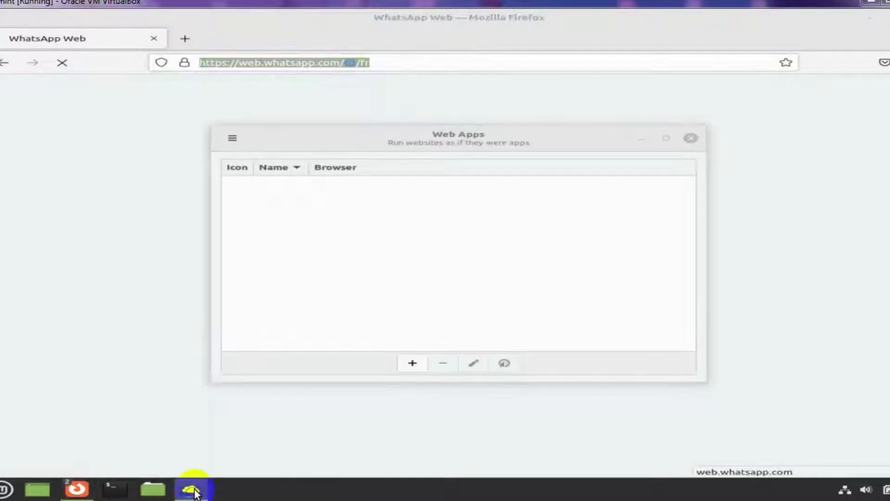
{"action": "left_click", "coordinate": [411, 363]}
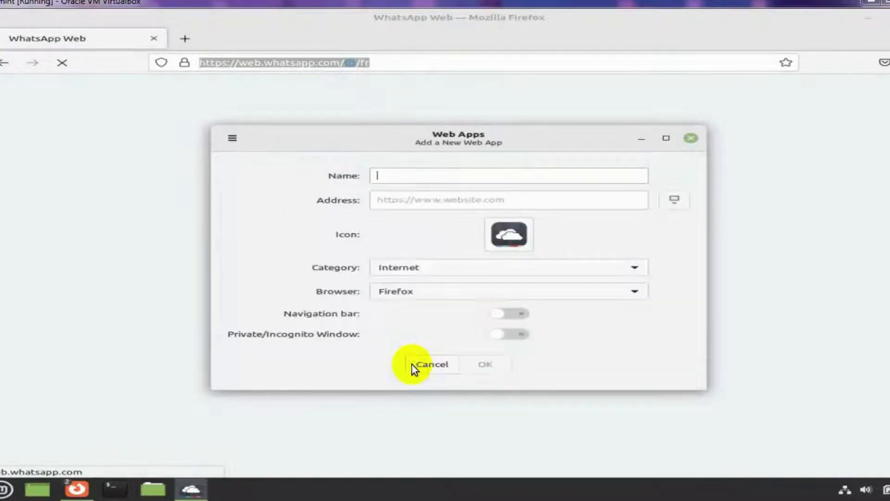
{"action": "left_click", "coordinate": [408, 176]}
{"action": "type", "text": "whatsapp"}
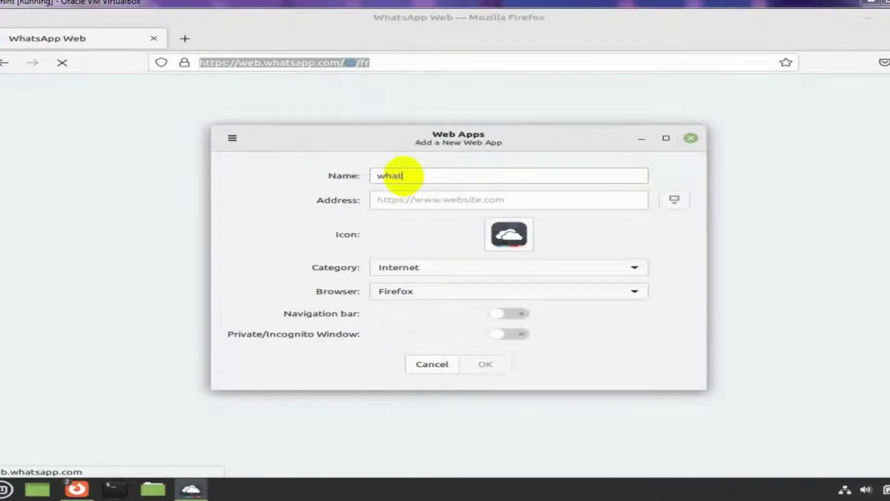
{"action": "left_click", "coordinate": [425, 196]}
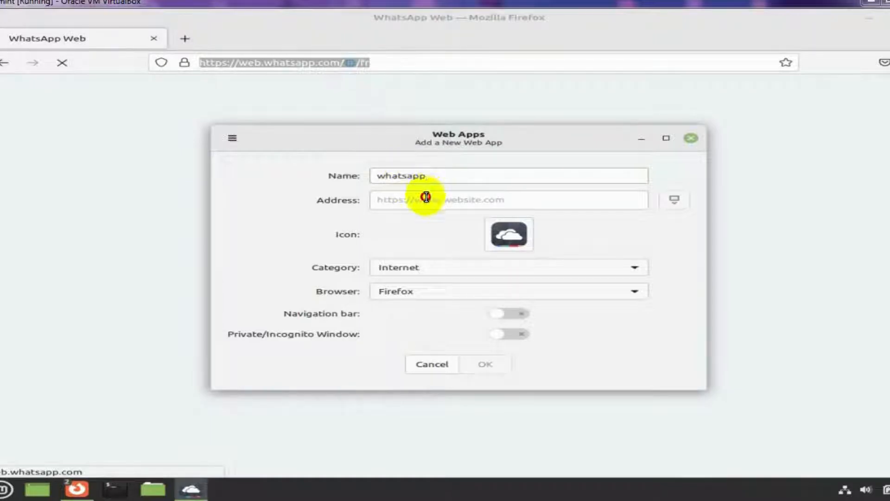
{"action": "right_click", "coordinate": [425, 197]}
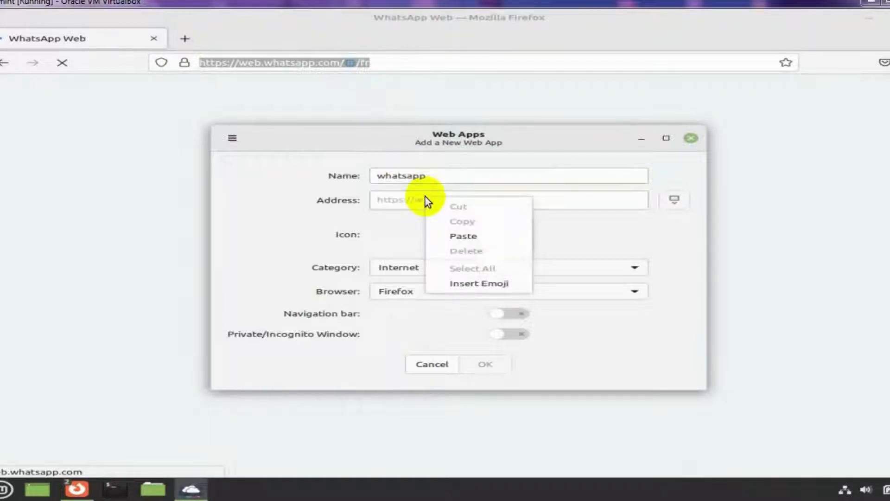
{"action": "left_click", "coordinate": [456, 239]}
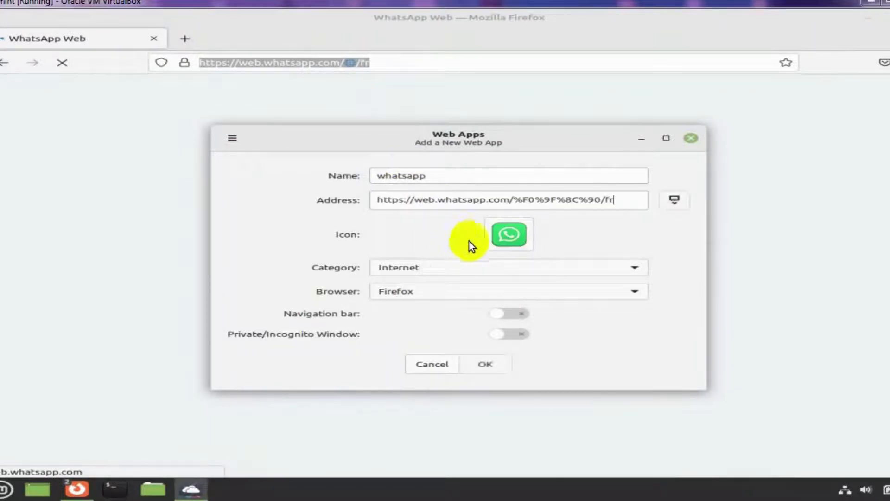
{"action": "left_click", "coordinate": [483, 366]}
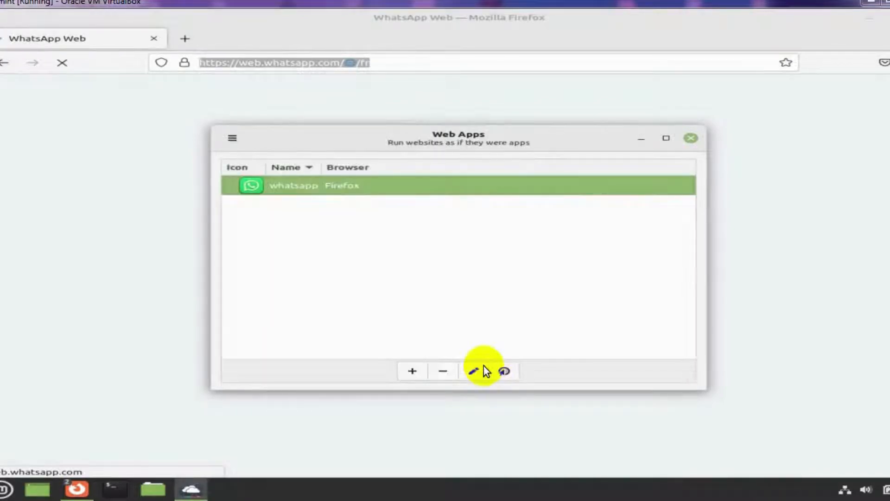
{"action": "left_click", "coordinate": [415, 372]}
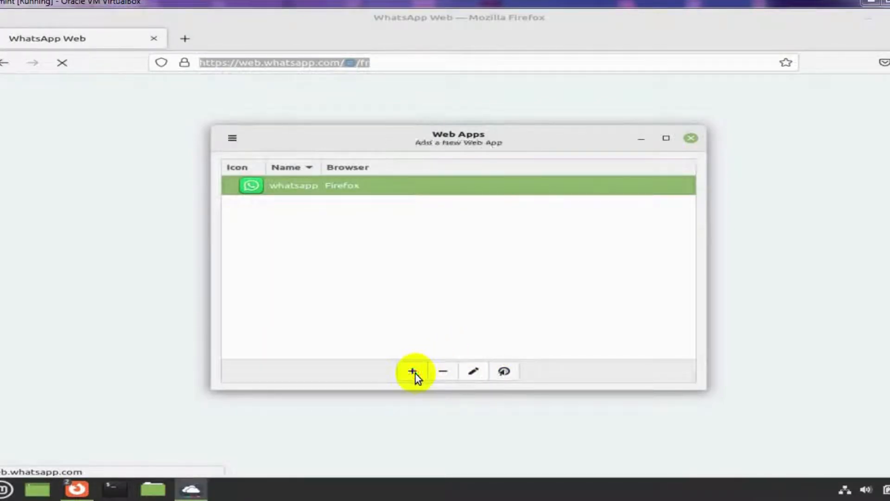
{"action": "left_click", "coordinate": [185, 37]}
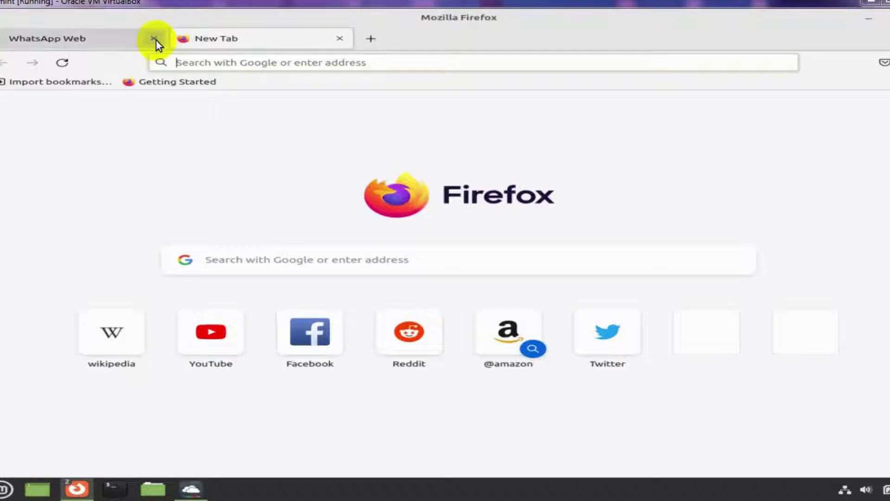
{"action": "left_click", "coordinate": [155, 39]}
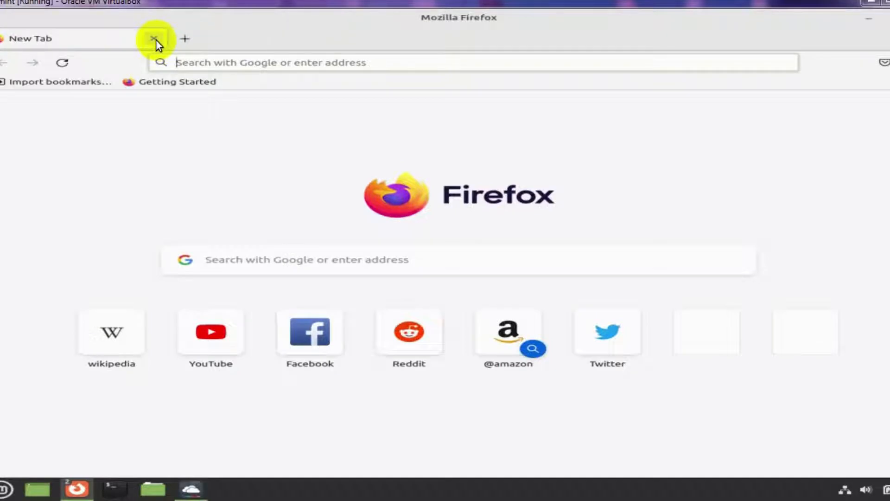
{"action": "left_click", "coordinate": [321, 266]}
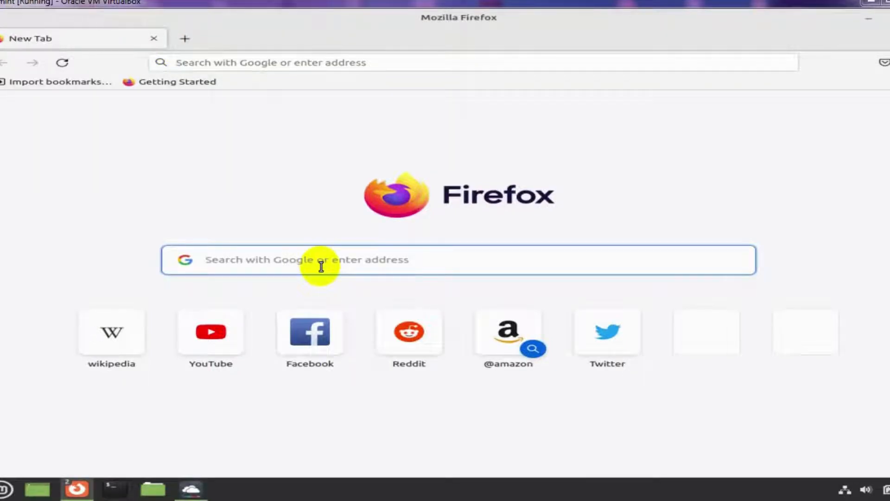
{"action": "type", "text": "wikipedia.org/"}
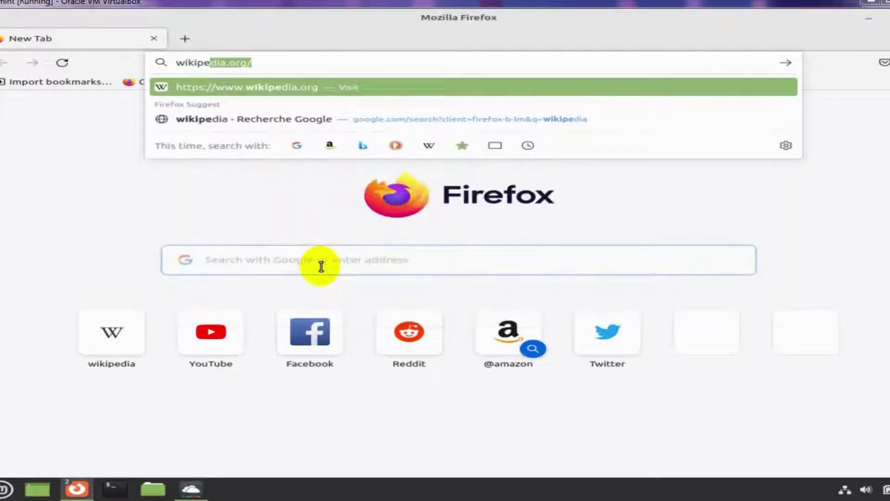
{"action": "left_click", "coordinate": [247, 86]}
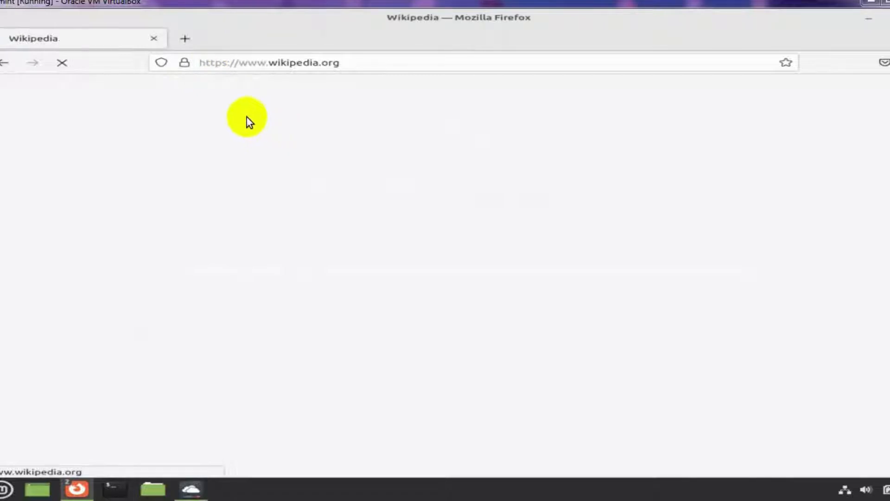
- Copy the full address of the Wikipedia page
{"action": "left_click", "coordinate": [259, 63]}
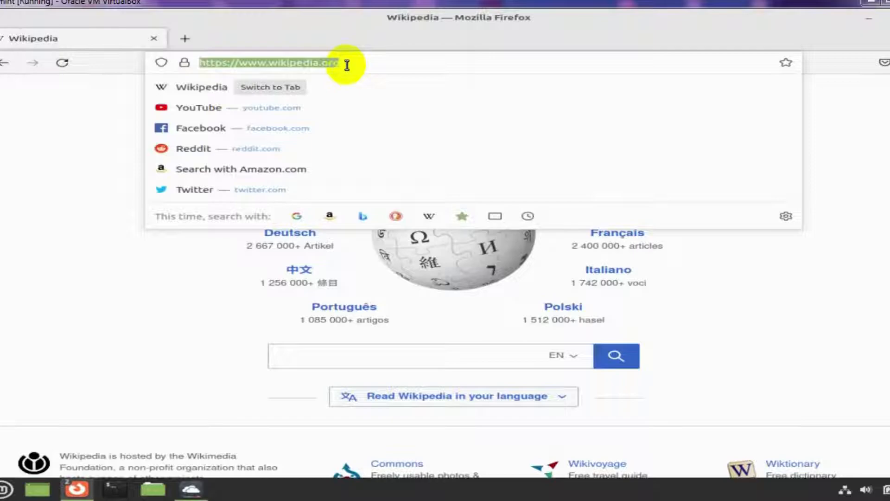
{"action": "right_click", "coordinate": [345, 65]}
{"action": "left_click", "coordinate": [382, 120]}
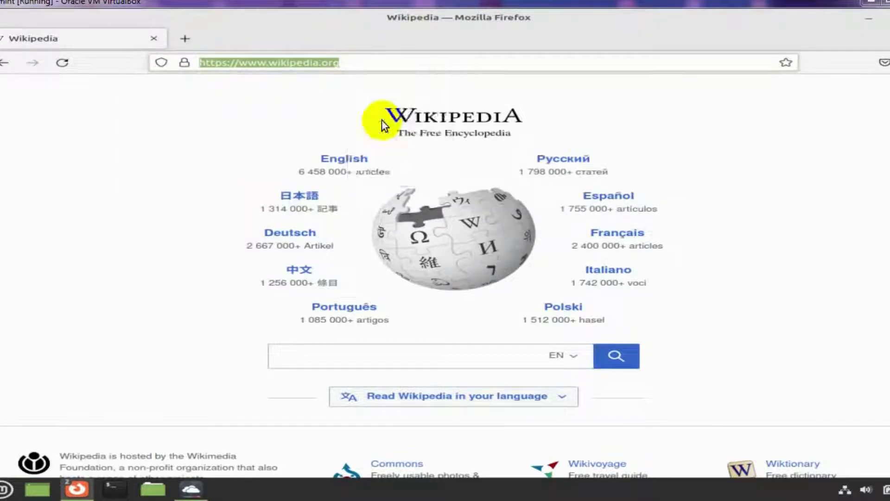
- In Web Apps, add a new web app named wikipedia with the copied Wikipedia address
{"action": "left_click", "coordinate": [199, 488]}
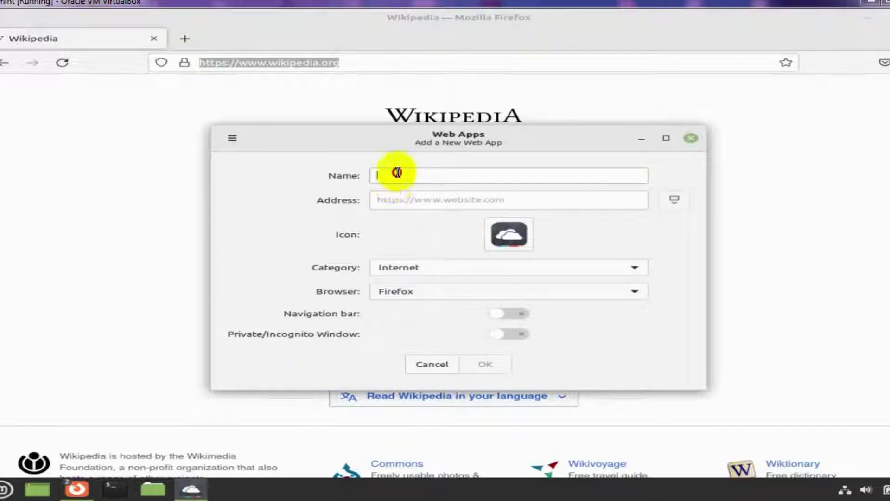
{"action": "type", "text": "wikipedia"}
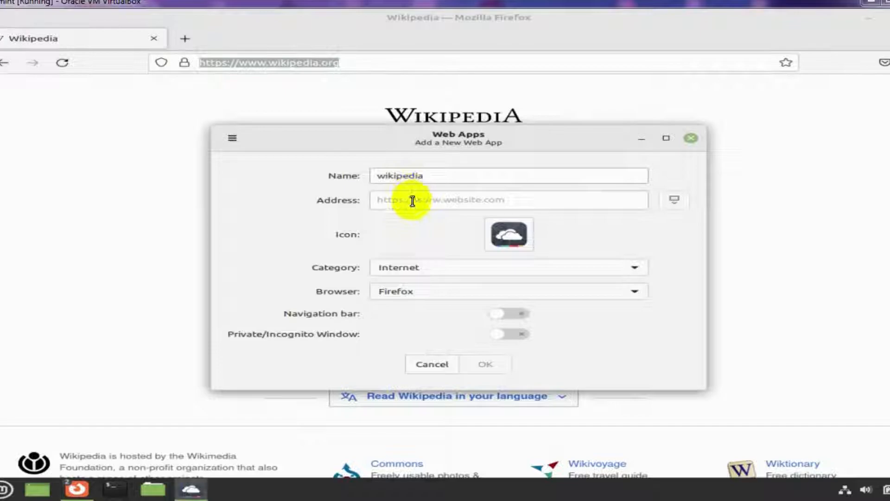
{"action": "left_click", "coordinate": [412, 201]}
{"action": "right_click", "coordinate": [412, 201]}
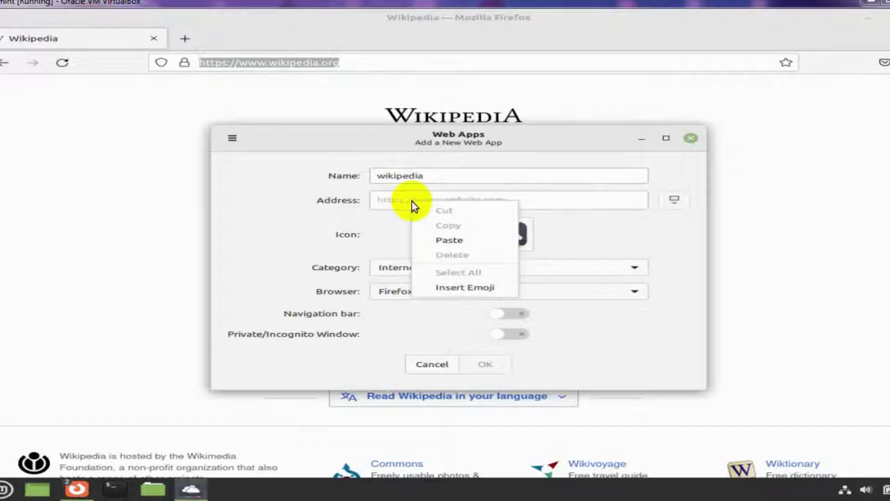
{"action": "left_click", "coordinate": [437, 240]}
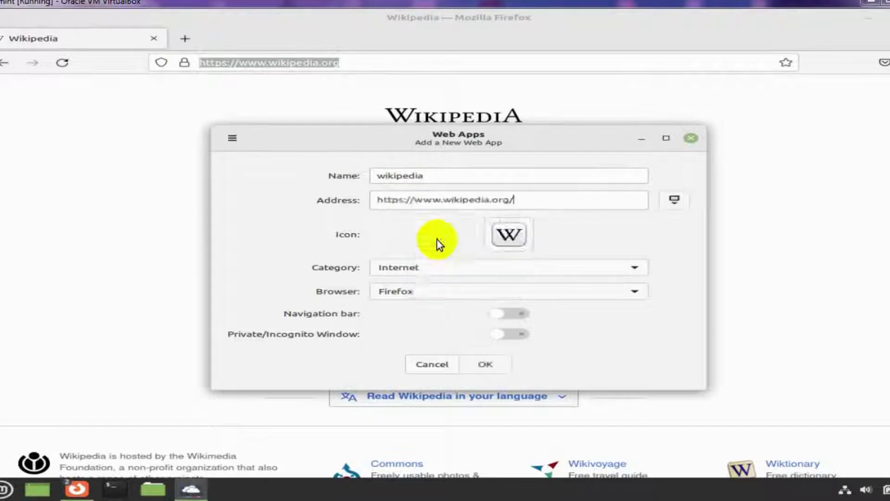
{"action": "left_click", "coordinate": [483, 368]}
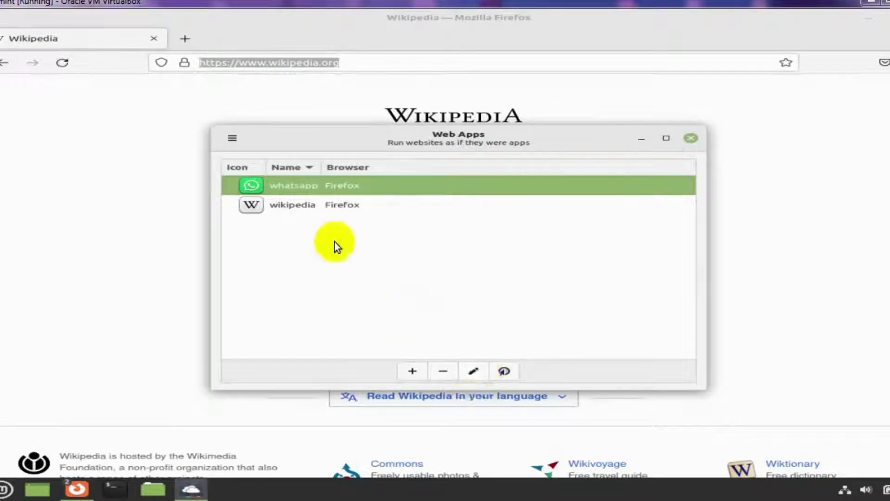
- Start another new web app, minimize Web Apps, and examine the Internet, Office and Sound & Video application categories
{"action": "left_click", "coordinate": [412, 372]}
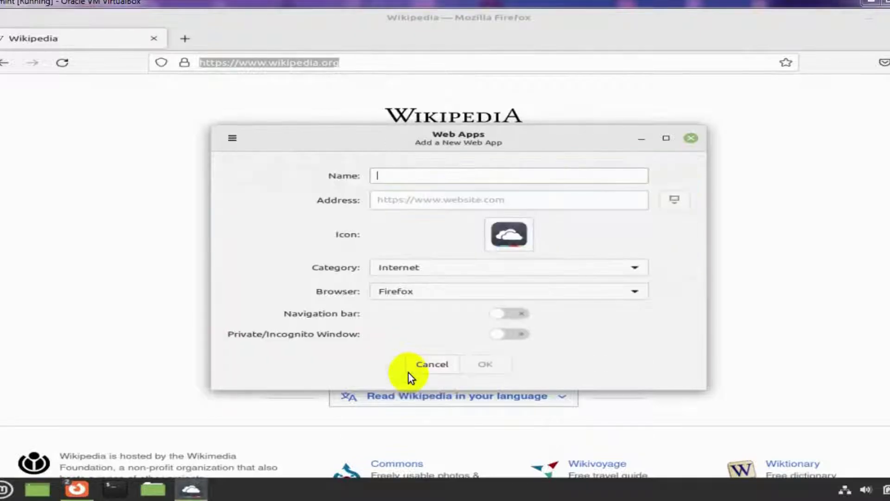
{"action": "left_click", "coordinate": [642, 139]}
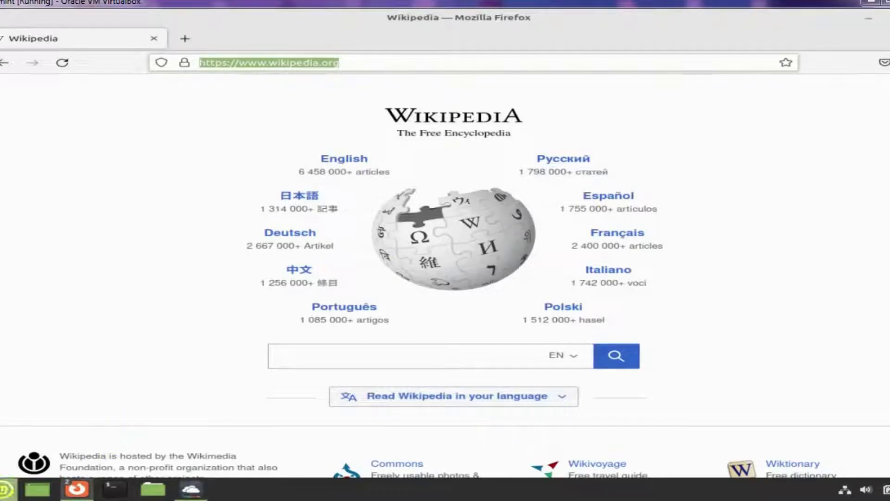
{"action": "left_click", "coordinate": [4, 494]}
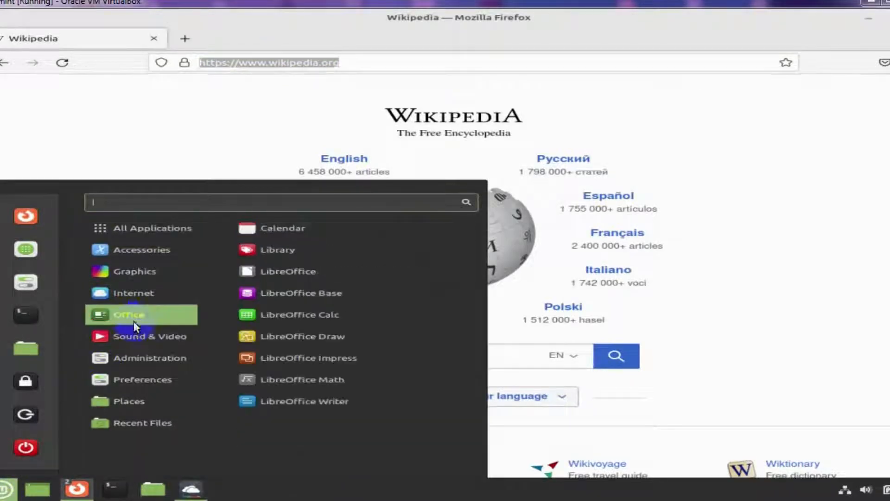
{"action": "mouse_move", "coordinate": [144, 301]}
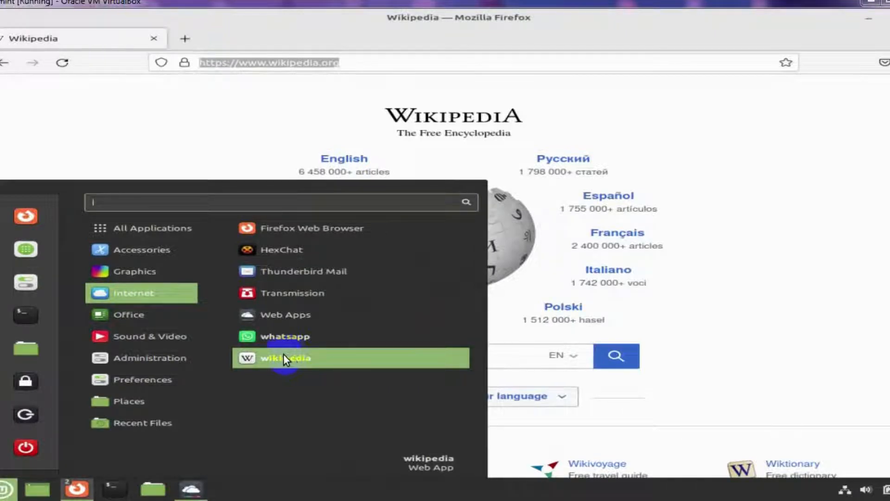
{"action": "mouse_move", "coordinate": [166, 319]}
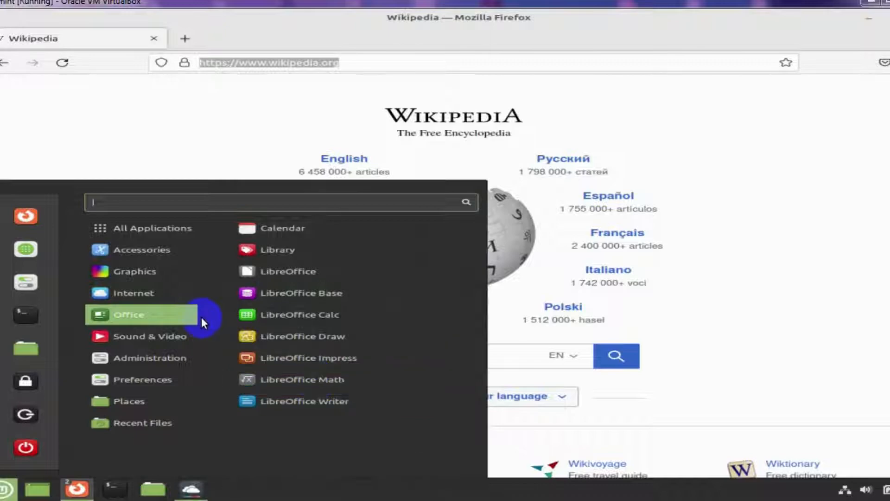
{"action": "mouse_move", "coordinate": [168, 327]}
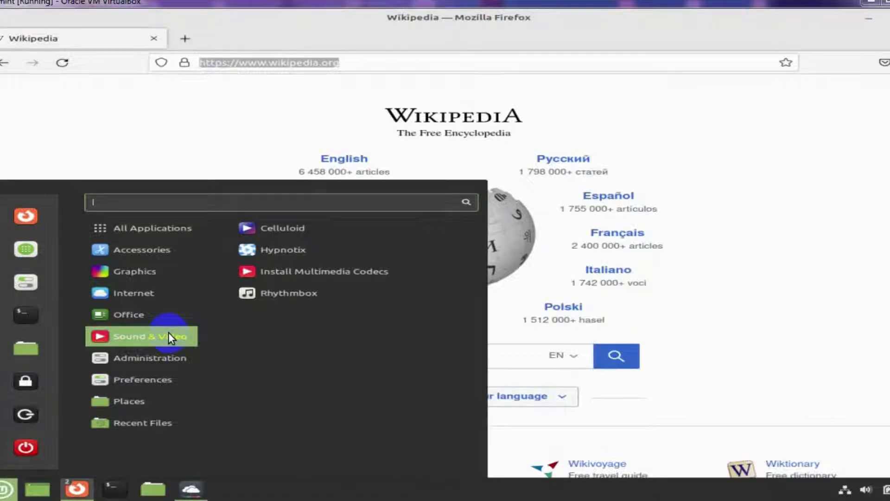
- Launch Hypnotix, minimize Firefox, and play France 24 from the French TV channels
{"action": "left_click", "coordinate": [285, 250]}
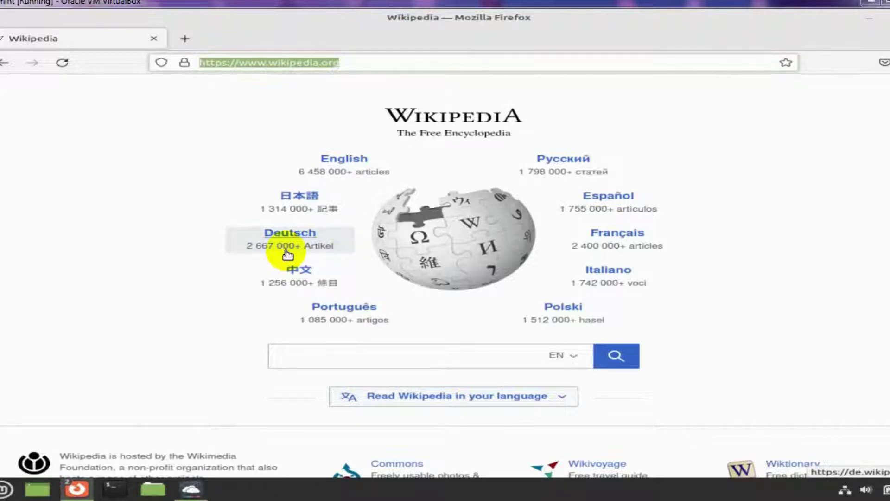
{"action": "left_click", "coordinate": [871, 24]}
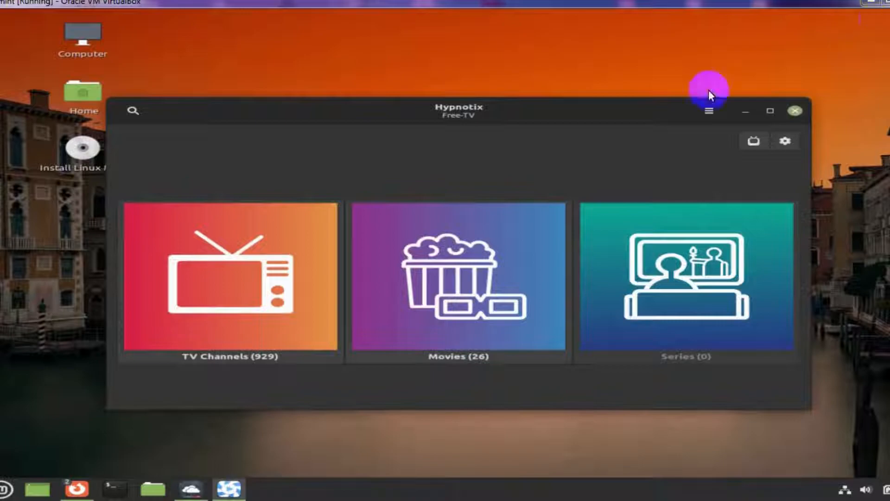
{"action": "left_click", "coordinate": [220, 315]}
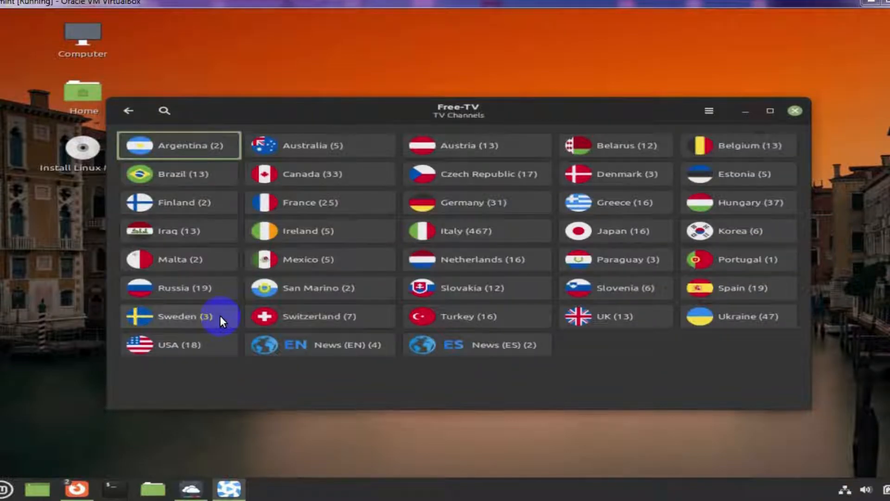
{"action": "left_click", "coordinate": [300, 204]}
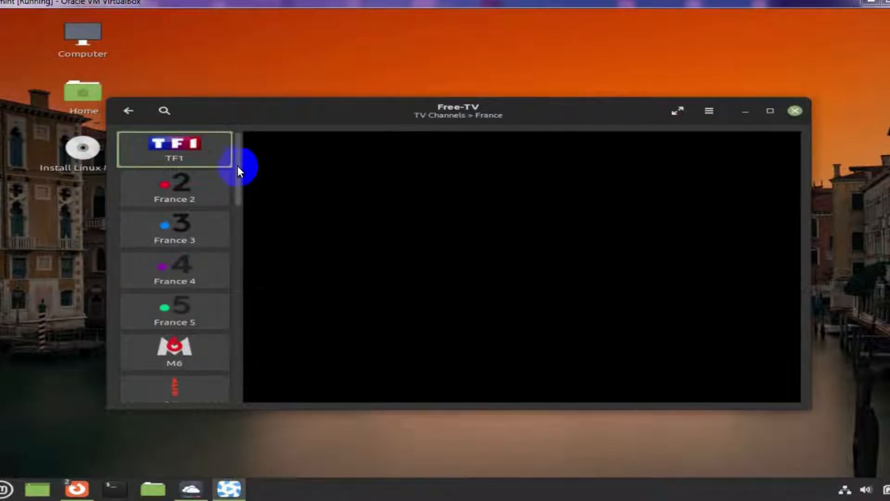
{"action": "left_click_drag", "start_coordinate": [239, 170], "coordinate": [239, 348]}
{"action": "left_click", "coordinate": [165, 319]}
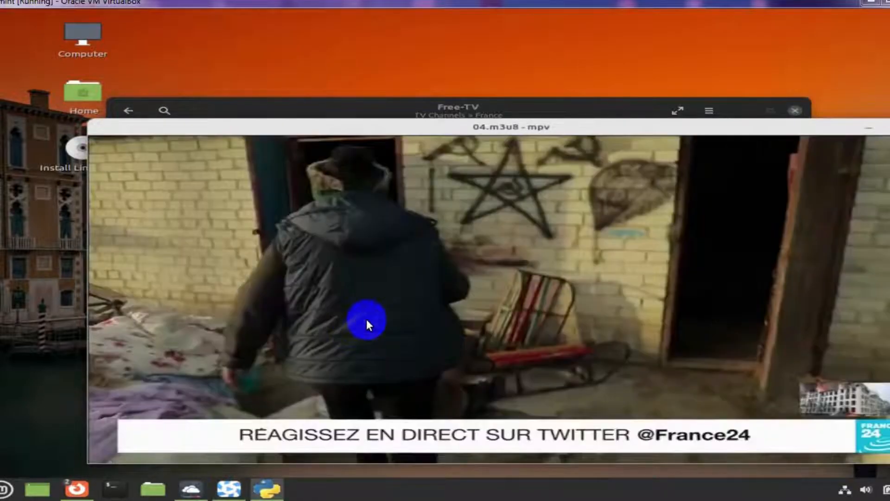
- Pause the France 24 stream, then put away the video player and minimize Hypnotix
{"action": "mouse_move", "coordinate": [453, 335]}
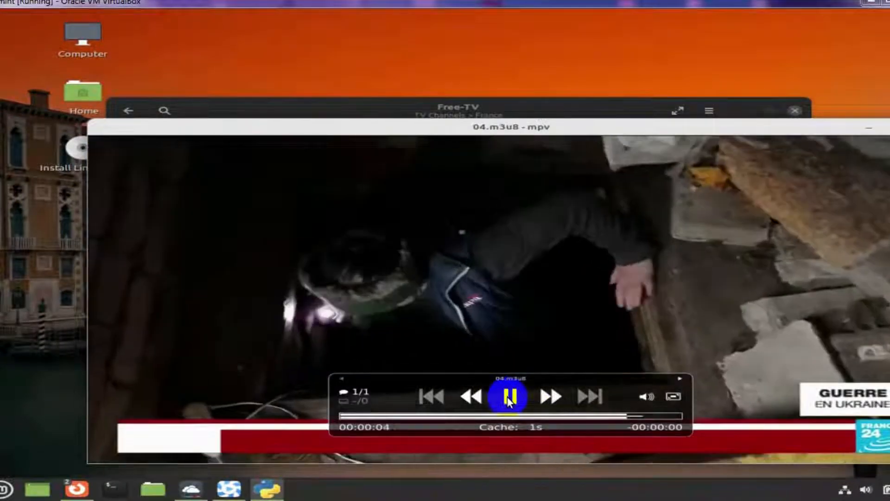
{"action": "left_click", "coordinate": [509, 399]}
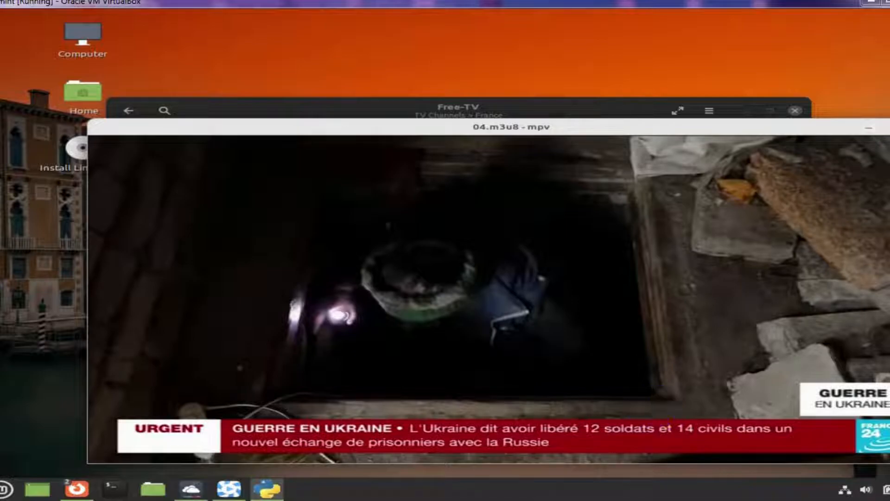
{"action": "key", "text": "q"}
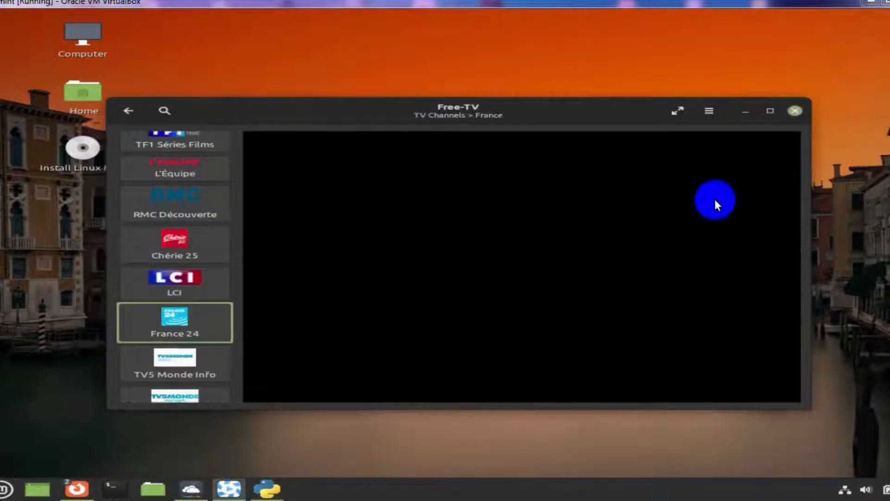
{"action": "left_click", "coordinate": [746, 111]}
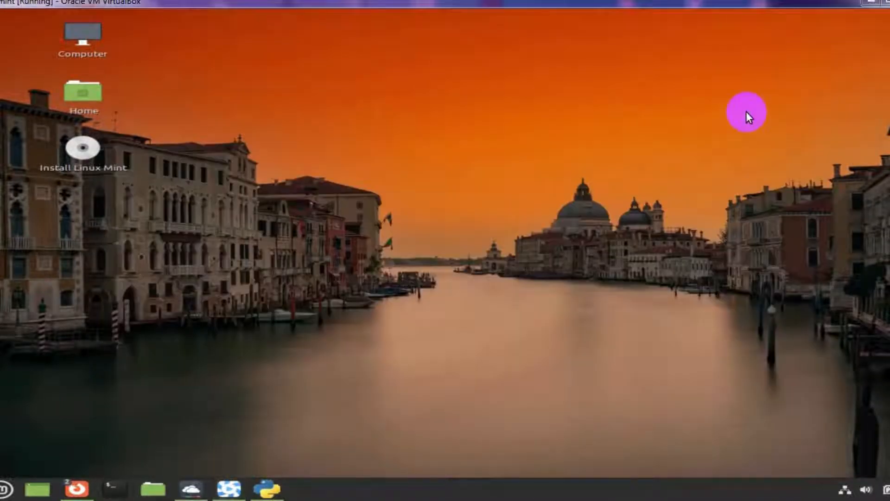
- Examine the full list of system tools in the Administration application category
{"action": "left_click", "coordinate": [7, 488]}
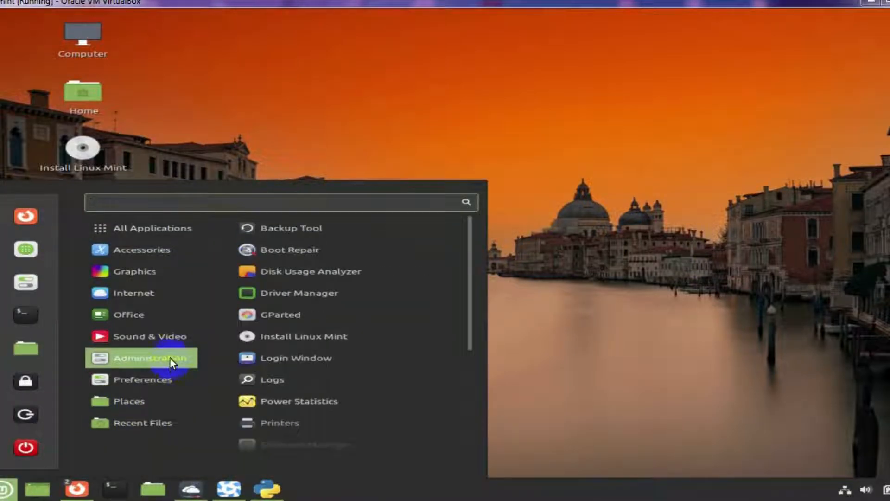
{"action": "mouse_move", "coordinate": [170, 344]}
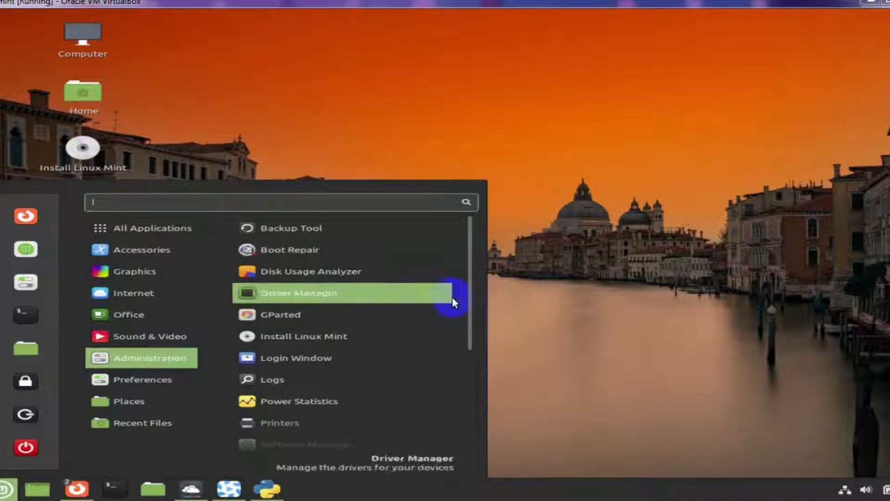
{"action": "left_click_drag", "start_coordinate": [469, 300], "coordinate": [466, 326]}
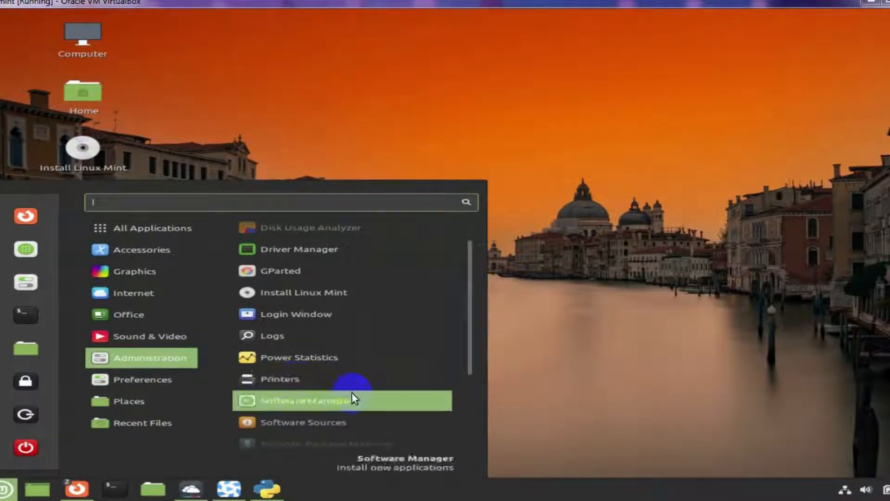
{"action": "left_click_drag", "start_coordinate": [469, 326], "coordinate": [465, 392]}
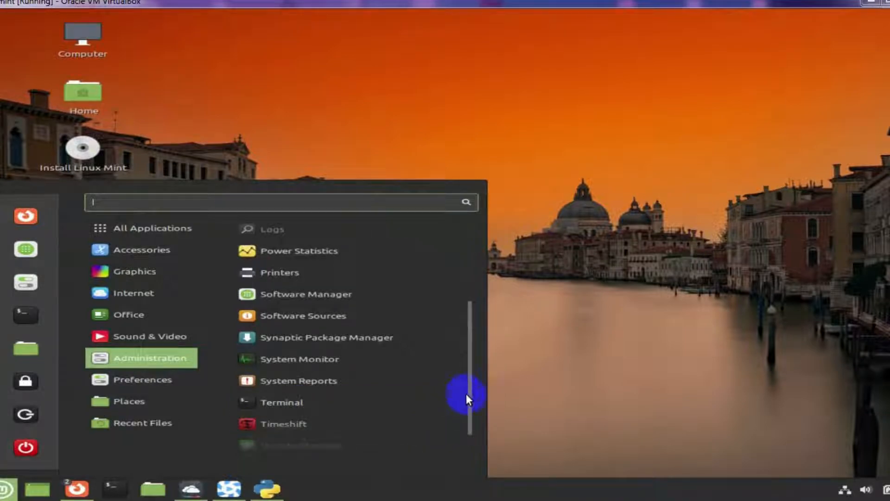
{"action": "left_click_drag", "start_coordinate": [468, 394], "coordinate": [467, 417]}
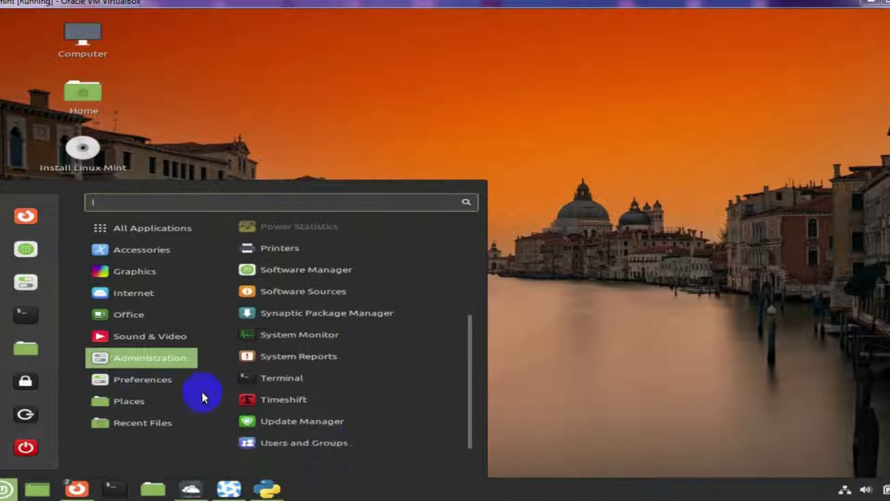
- Open Backgrounds from the Preferences category, look through the Una wallpapers, and close the window
{"action": "mouse_move", "coordinate": [175, 383]}
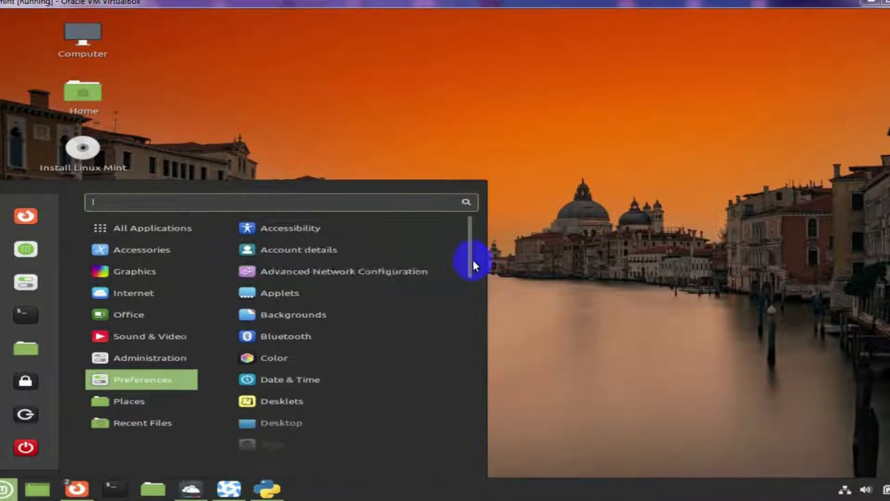
{"action": "left_click_drag", "start_coordinate": [471, 258], "coordinate": [469, 277]}
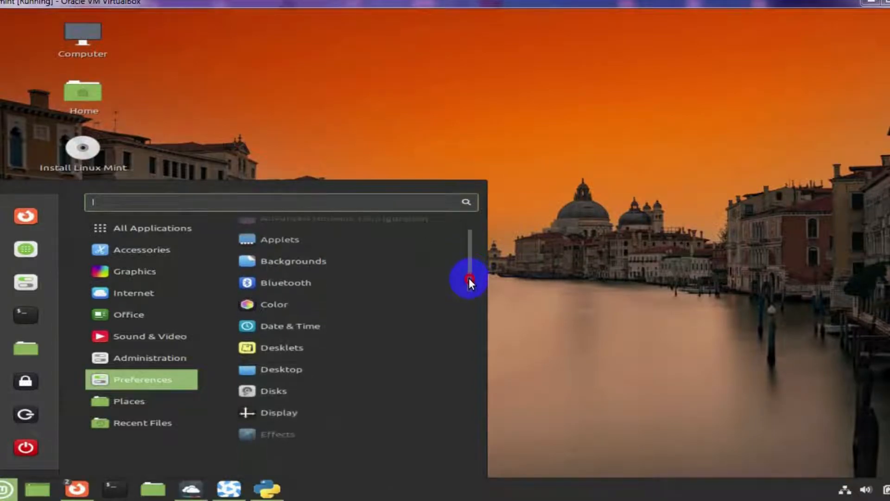
{"action": "left_click", "coordinate": [301, 262]}
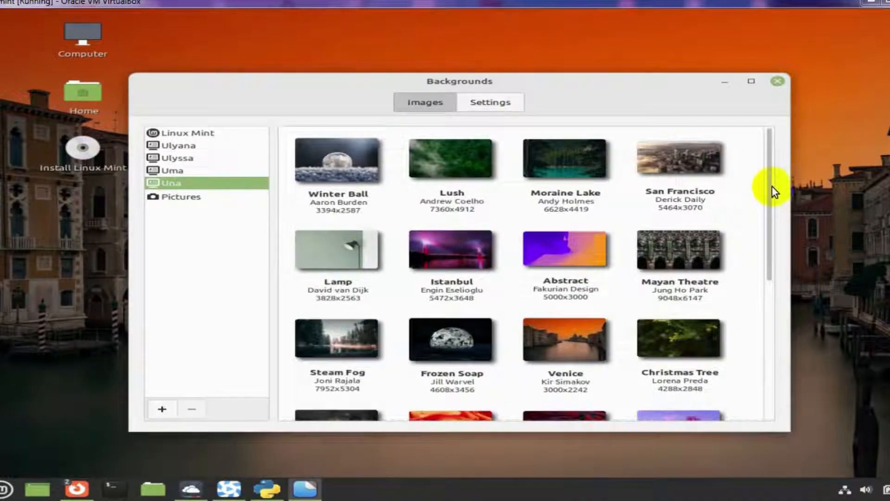
{"action": "left_click_drag", "start_coordinate": [772, 187], "coordinate": [761, 354]}
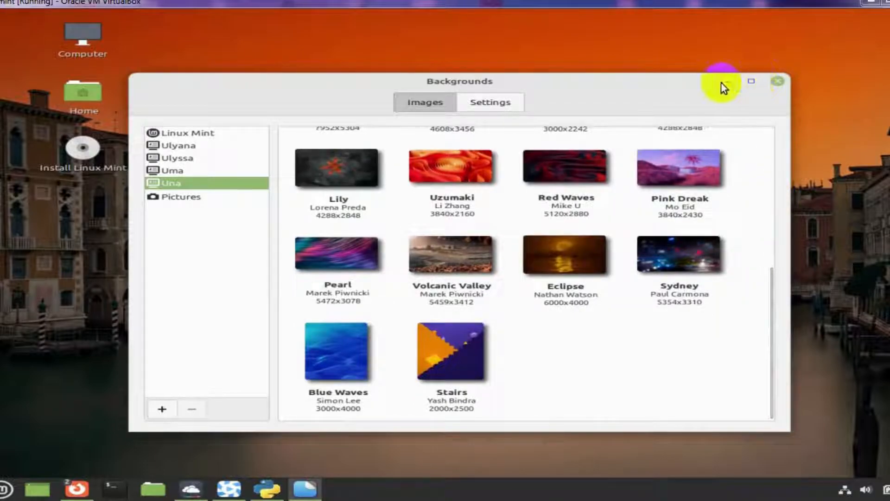
{"action": "left_click", "coordinate": [774, 82]}
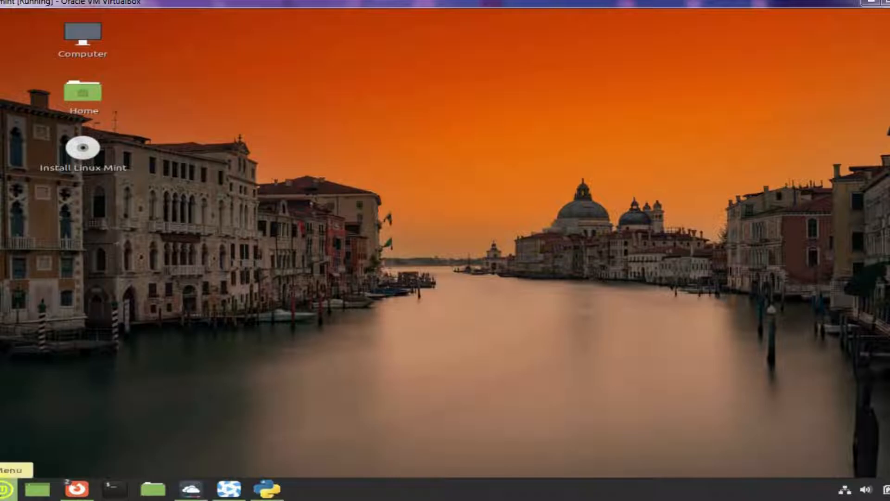
- Look through the Preferences applications, open System Info to review the operating system and hardware details, and minimize its window
{"action": "left_click", "coordinate": [2, 482]}
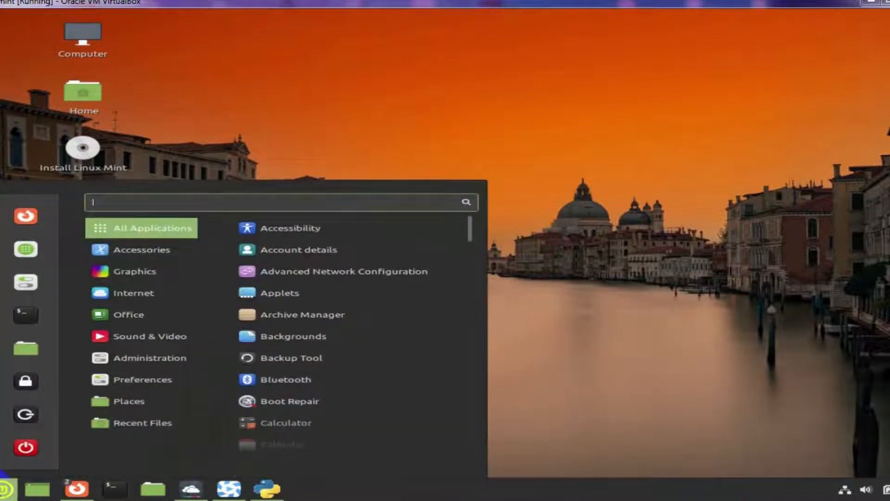
{"action": "left_click", "coordinate": [122, 372]}
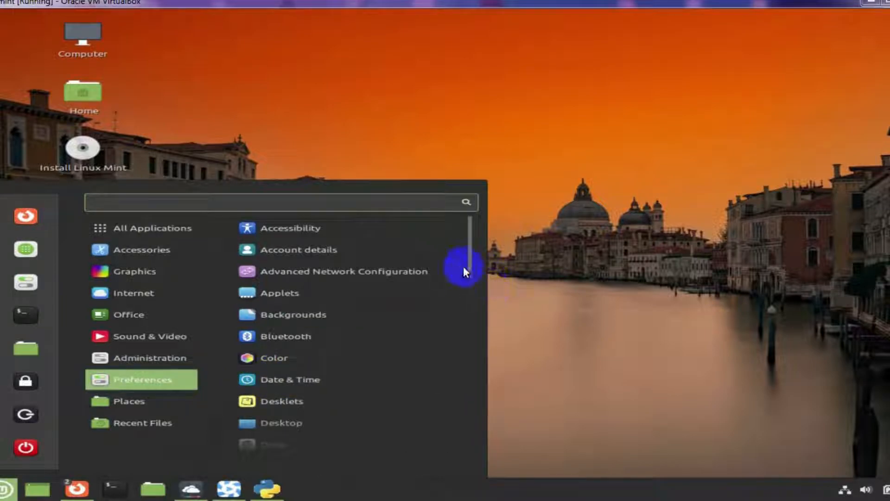
{"action": "left_click_drag", "start_coordinate": [471, 268], "coordinate": [468, 304]}
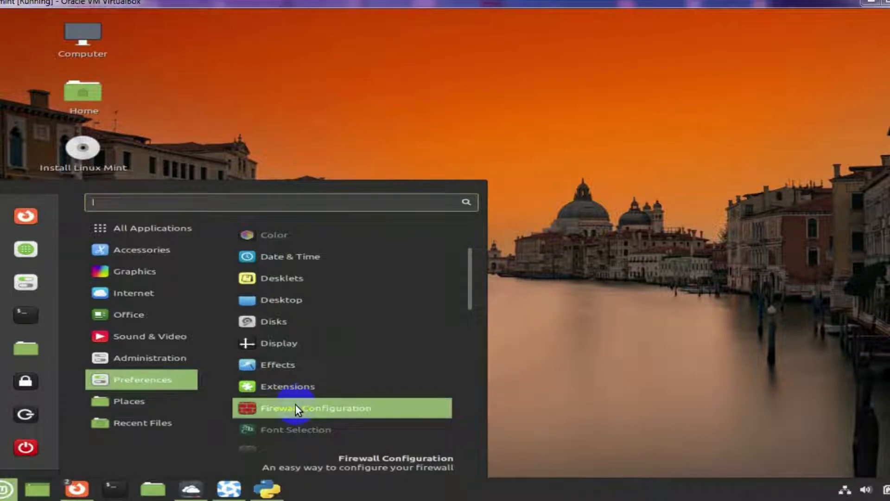
{"action": "left_click_drag", "start_coordinate": [469, 278], "coordinate": [467, 339]}
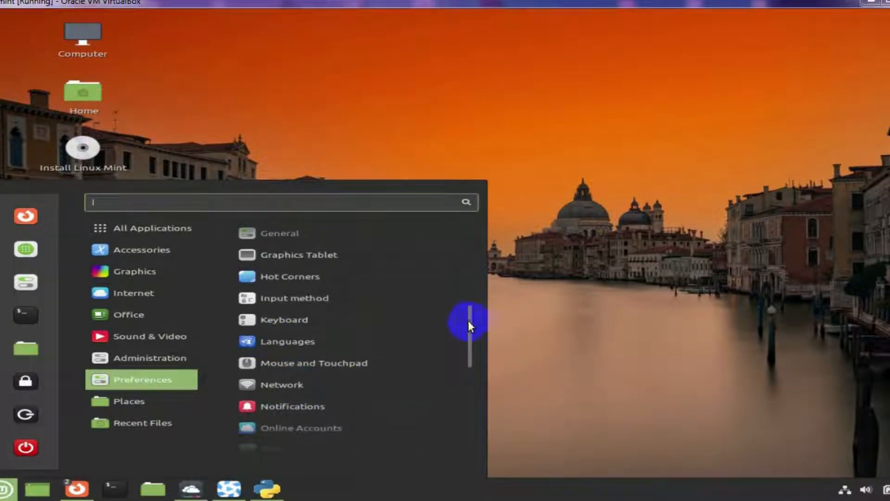
{"action": "left_click_drag", "start_coordinate": [468, 320], "coordinate": [469, 352]}
{"action": "left_click_drag", "start_coordinate": [469, 353], "coordinate": [469, 393]}
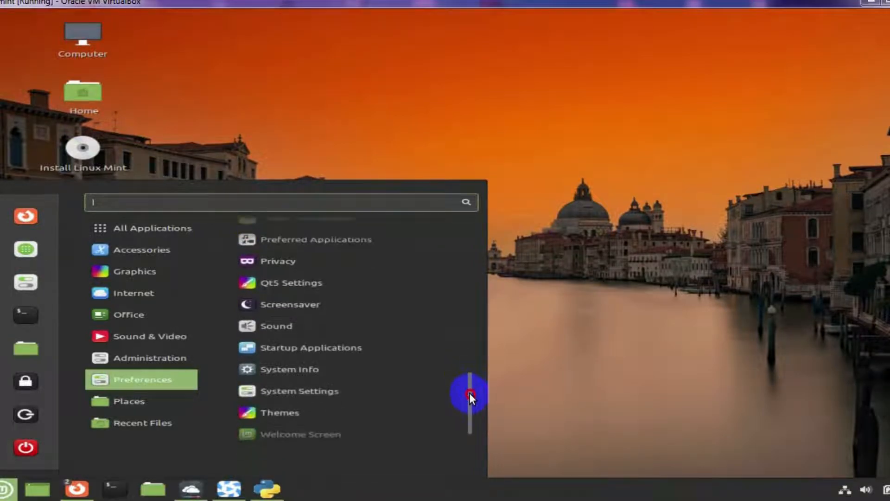
{"action": "left_click", "coordinate": [315, 366]}
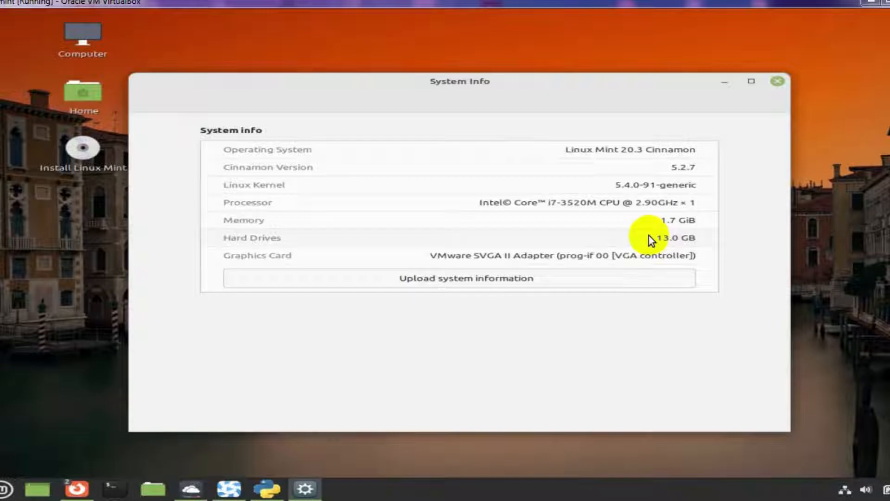
{"action": "left_click", "coordinate": [725, 84]}
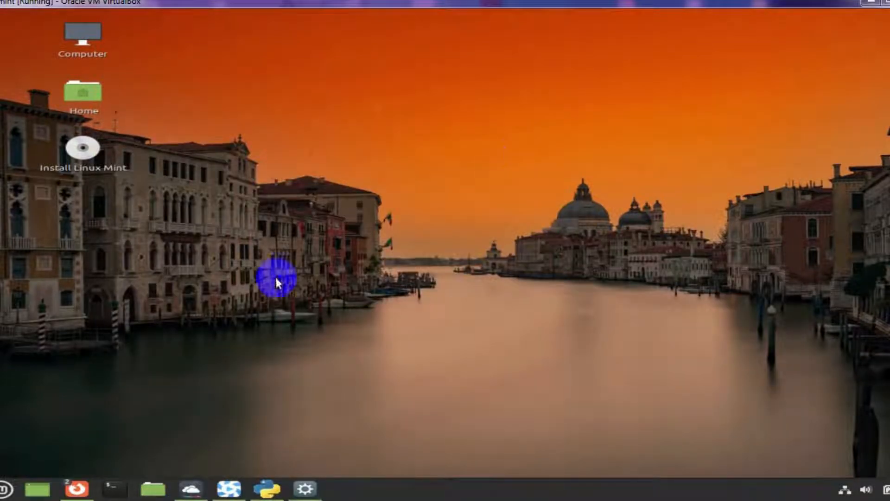
- Open the Linux Mint Welcome Screen from the Preferences application category
{"action": "left_click", "coordinate": [5, 489]}
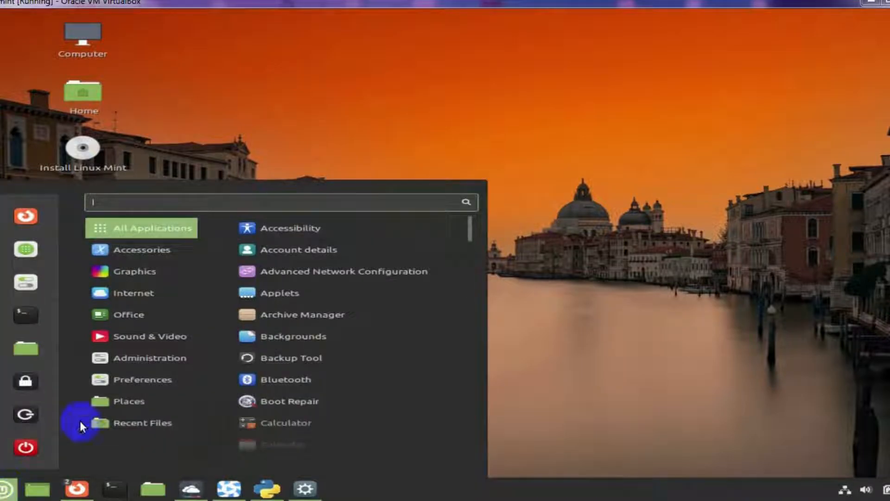
{"action": "left_click", "coordinate": [140, 377]}
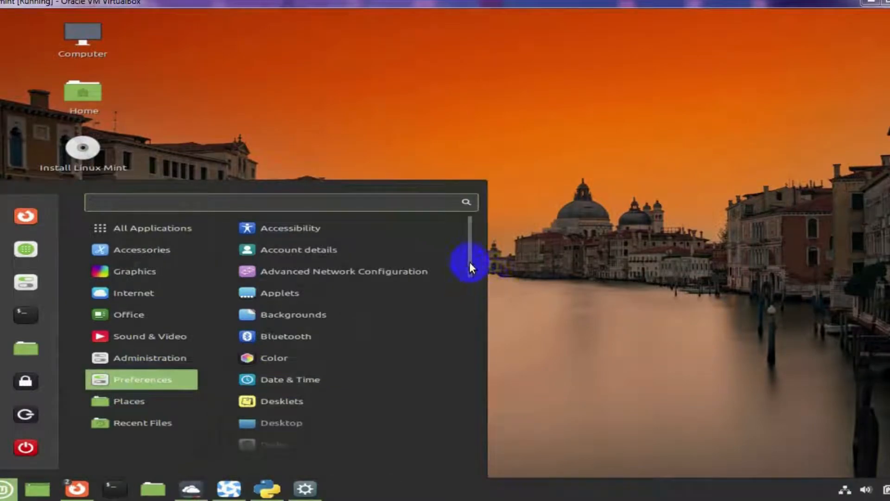
{"action": "left_click_drag", "start_coordinate": [469, 261], "coordinate": [472, 360]}
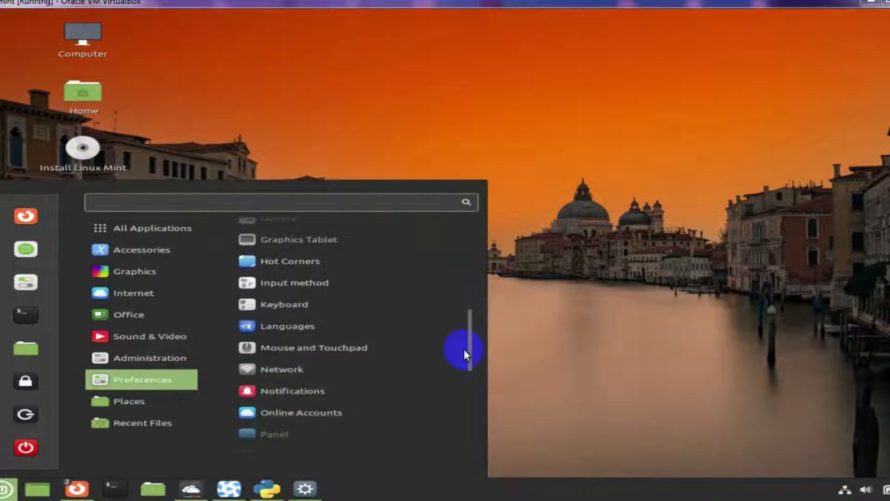
{"action": "left_click_drag", "start_coordinate": [468, 351], "coordinate": [469, 432]}
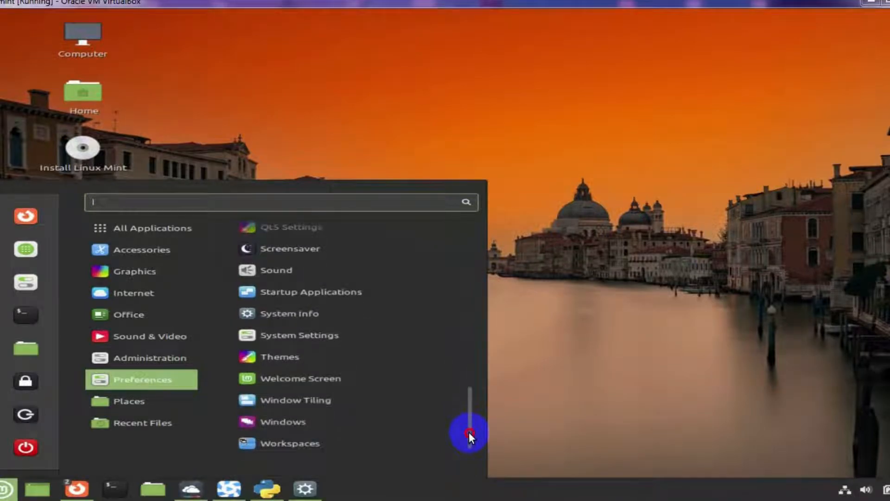
{"action": "left_click", "coordinate": [320, 379]}
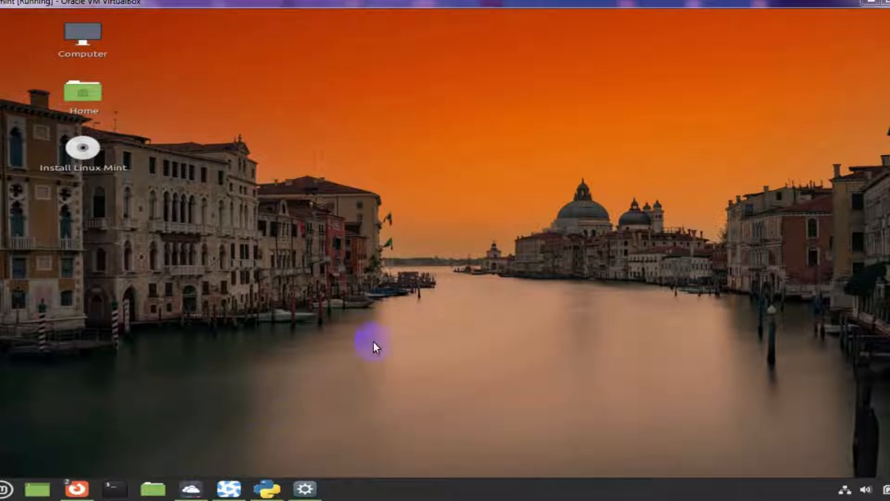
{"action": "left_click", "coordinate": [4, 488]}
{"action": "mouse_move", "coordinate": [149, 357]}
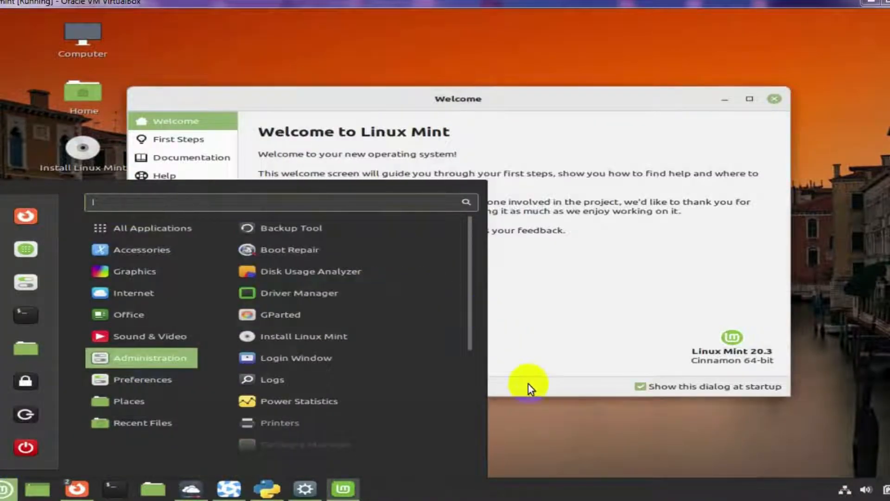
{"action": "left_click", "coordinate": [532, 399]}
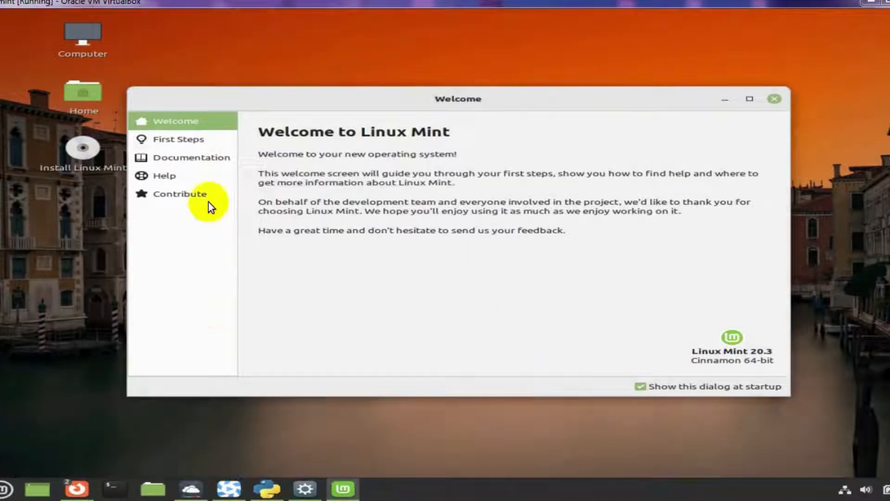
- In the First Steps section, try the dark blue desktop color, settle on pink, and close the Welcome window
{"action": "left_click", "coordinate": [188, 137]}
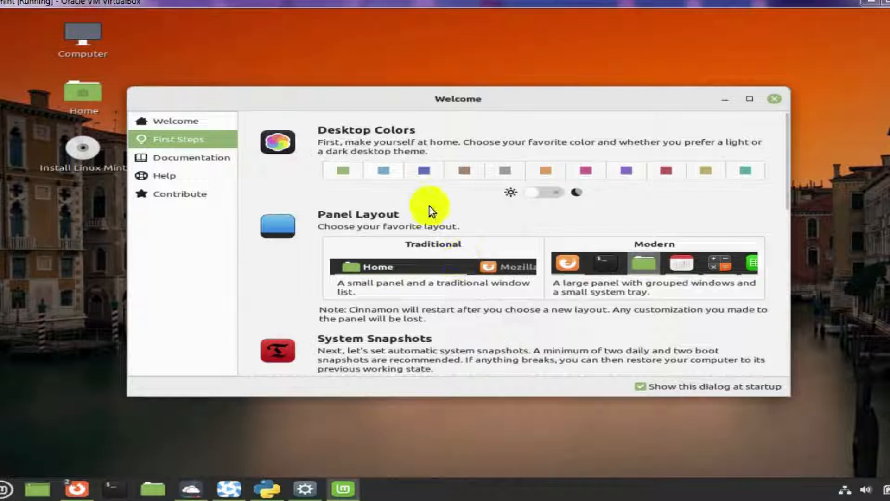
{"action": "left_click", "coordinate": [427, 172]}
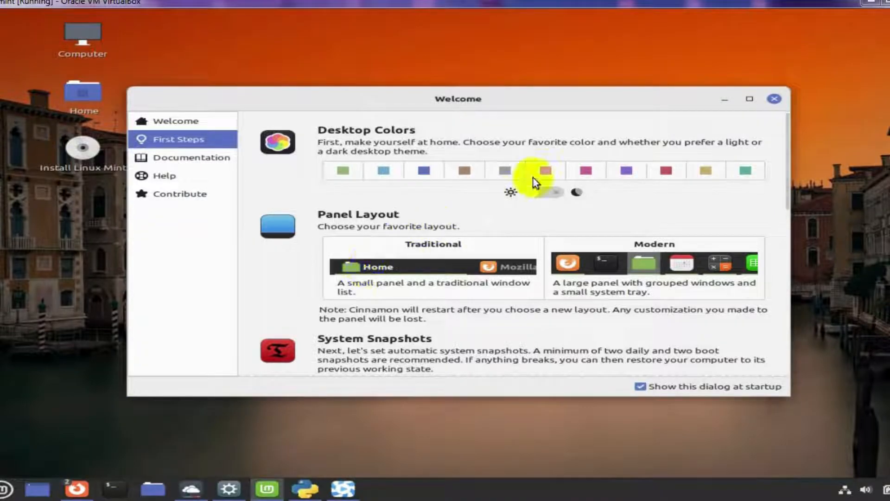
{"action": "left_click", "coordinate": [588, 170]}
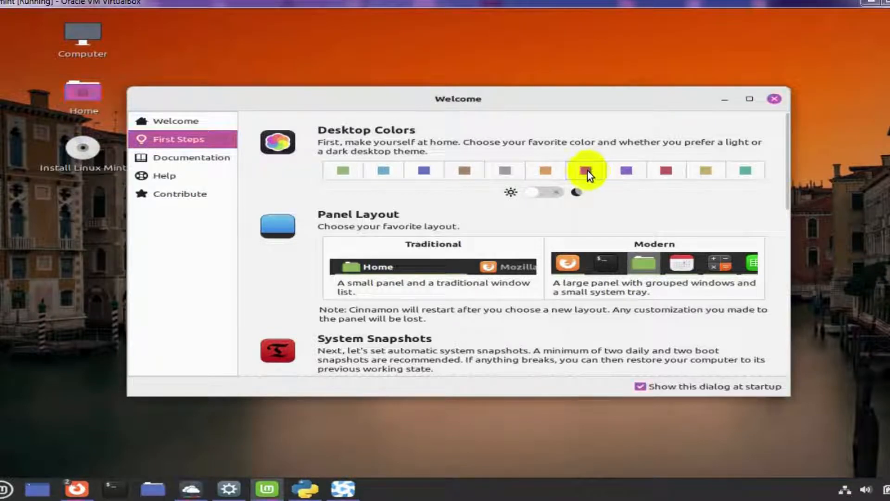
{"action": "left_click", "coordinate": [773, 99]}
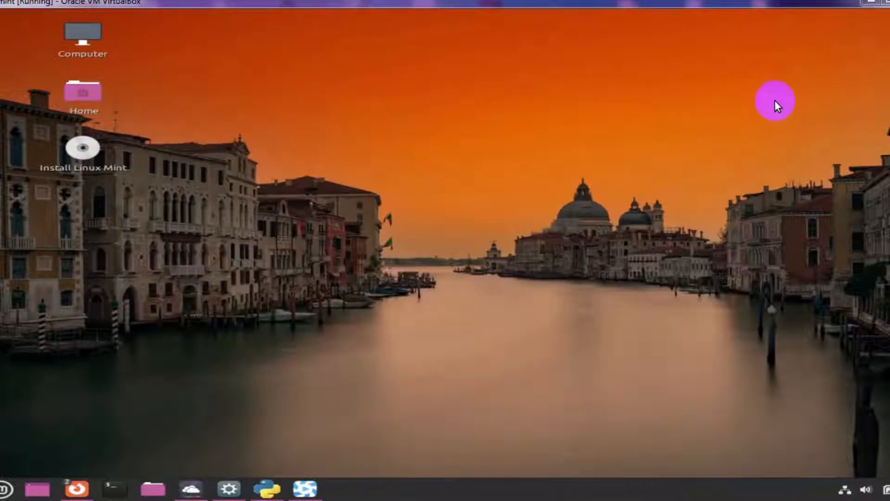
{"action": "left_click", "coordinate": [4, 489]}
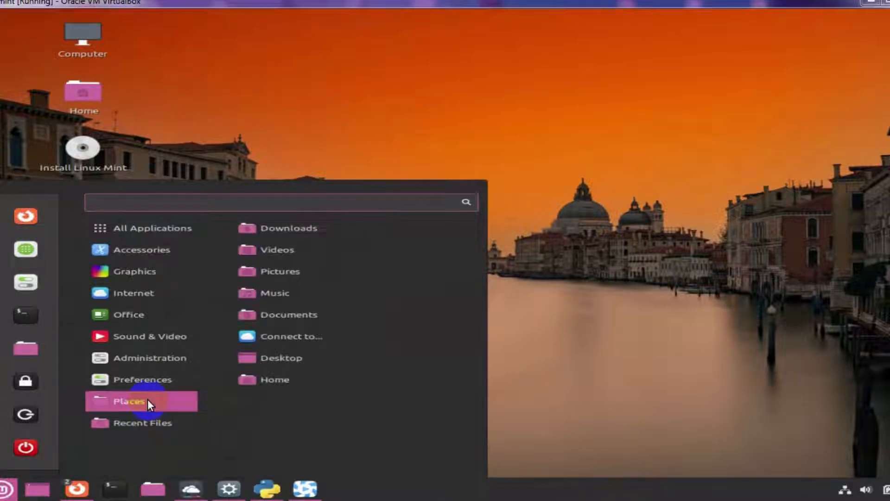
{"action": "mouse_move", "coordinate": [154, 383]}
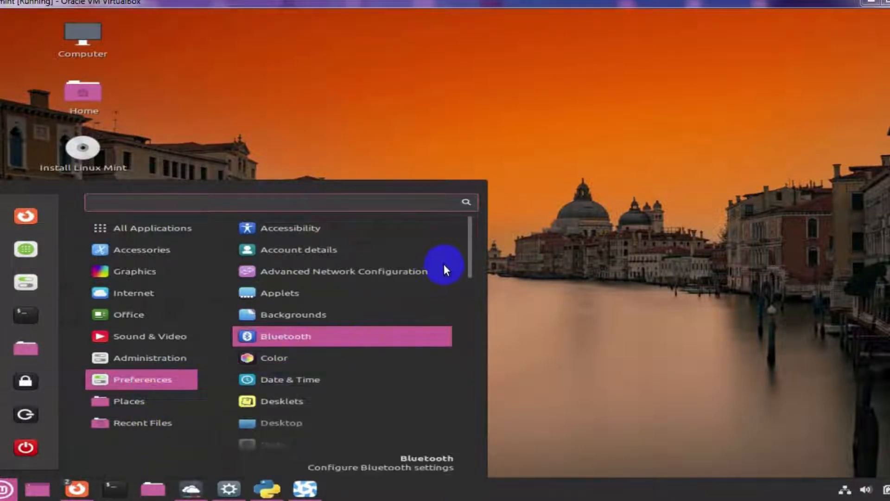
{"action": "left_click", "coordinate": [466, 264]}
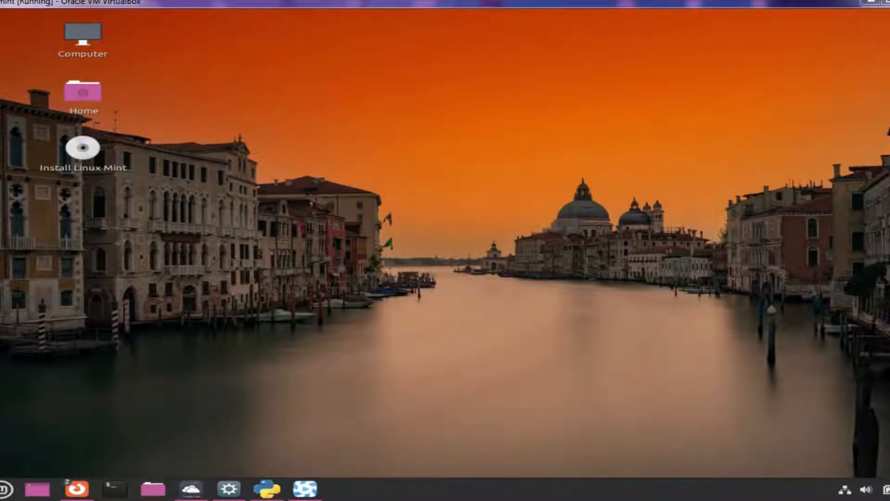
{"action": "left_click", "coordinate": [6, 490]}
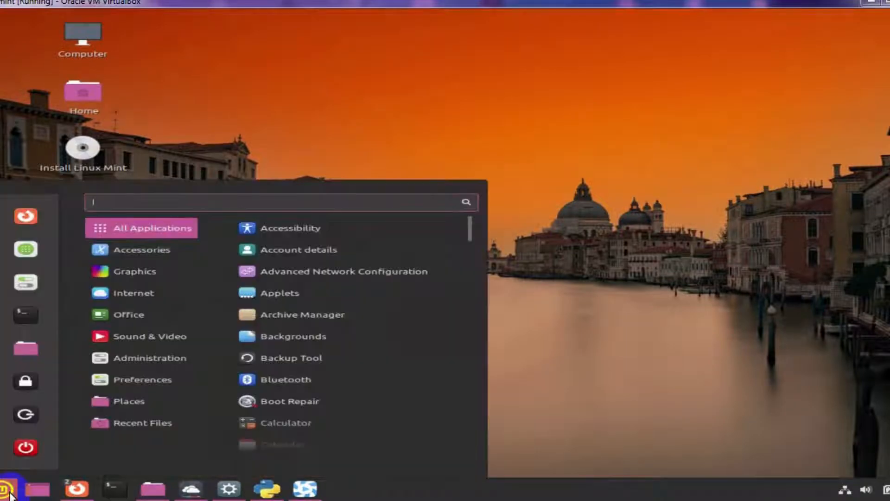
{"action": "left_click", "coordinate": [8, 491]}
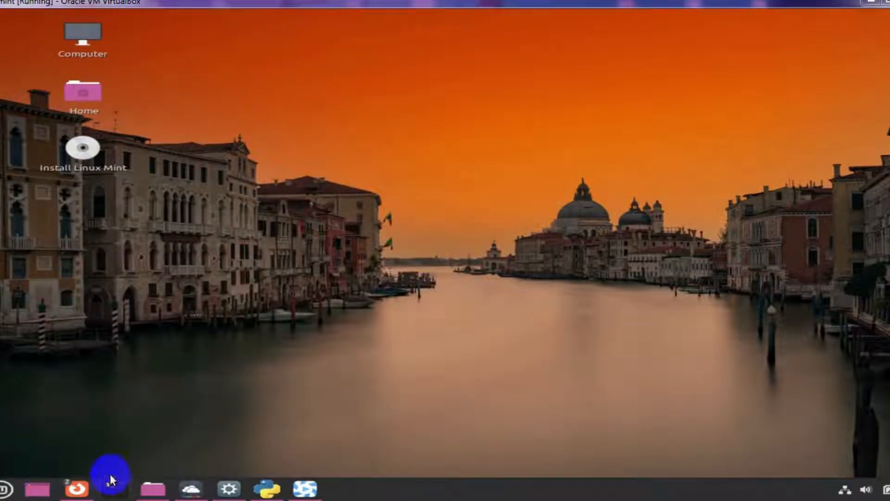
- Open the Home folder in the file manager and search it for files named fich0
{"action": "left_click", "coordinate": [149, 487]}
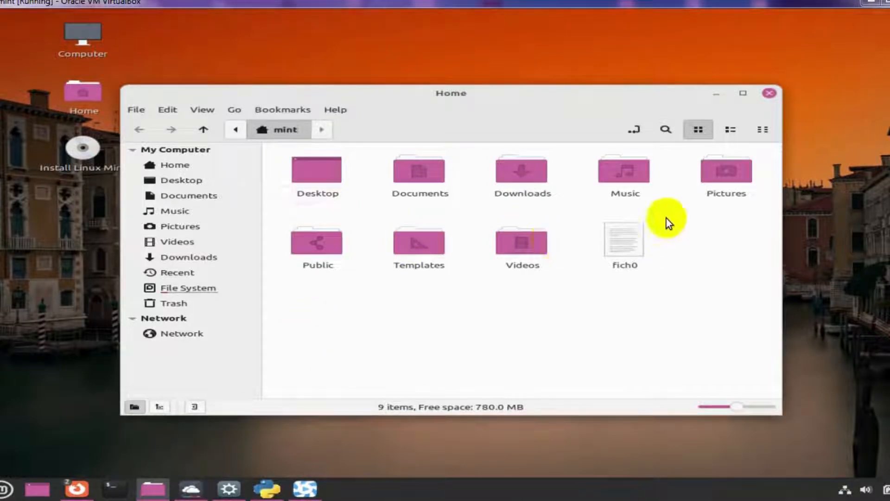
{"action": "left_click", "coordinate": [667, 130]}
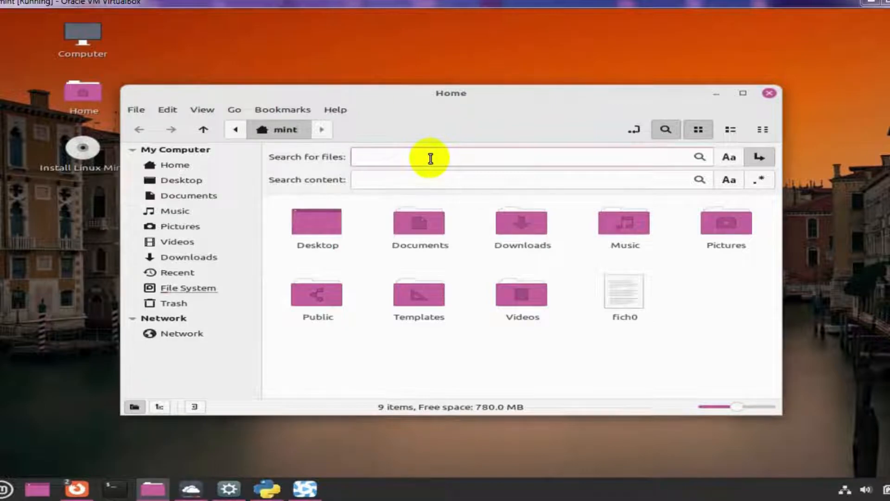
{"action": "type", "text": "fich1"}
{"action": "key", "text": "BackSpace"}
{"action": "type", "text": "0"}
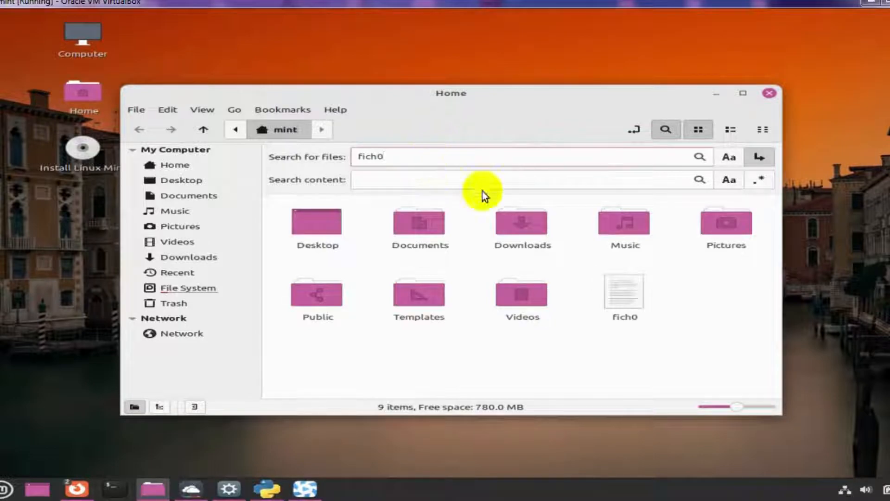
{"action": "key", "text": "Return"}
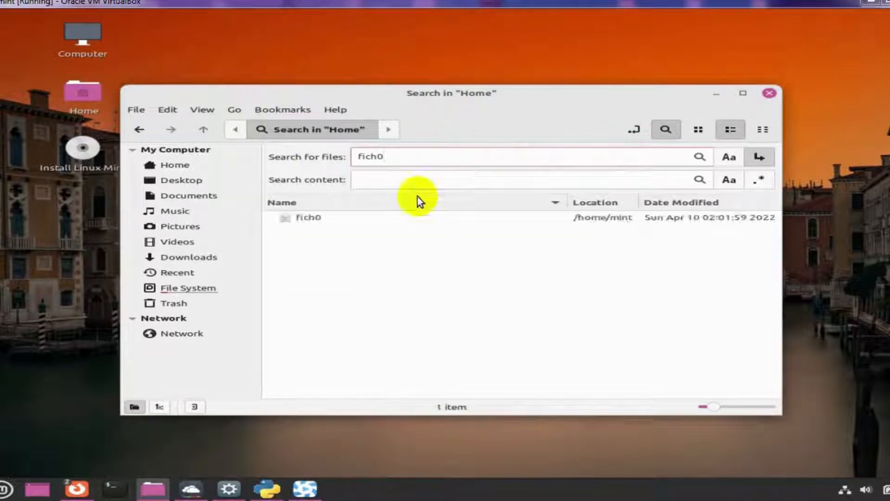
- Clear the file name search and search the Home folder by file content for GL
{"action": "left_click", "coordinate": [393, 158]}
{"action": "key", "text": "BackSpace"}
{"action": "key", "text": "BackSpace"}
{"action": "key", "text": "BackSpace"}
{"action": "key", "text": "BackSpace"}
{"action": "key", "text": "BackSpace"}
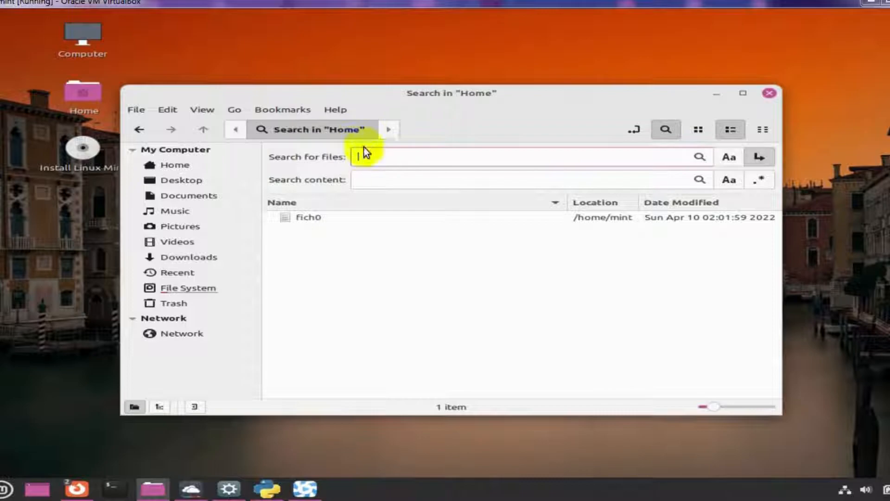
{"action": "left_click", "coordinate": [381, 182]}
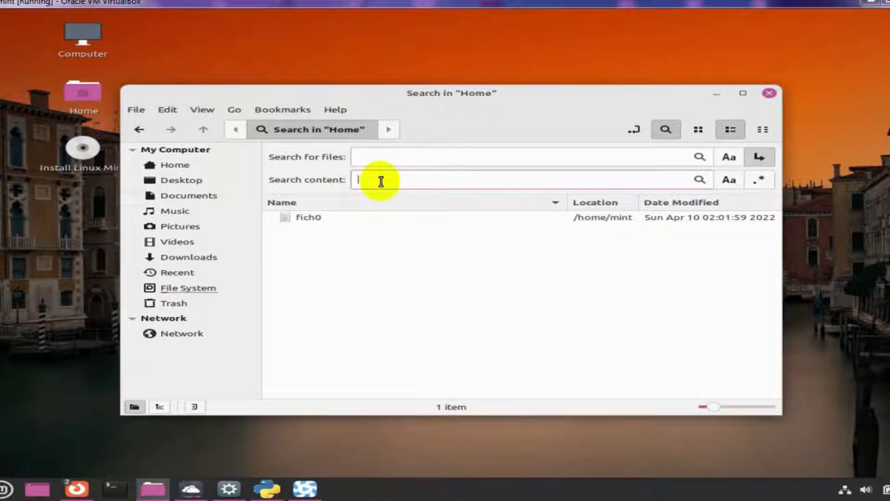
{"action": "type", "text": "GL"}
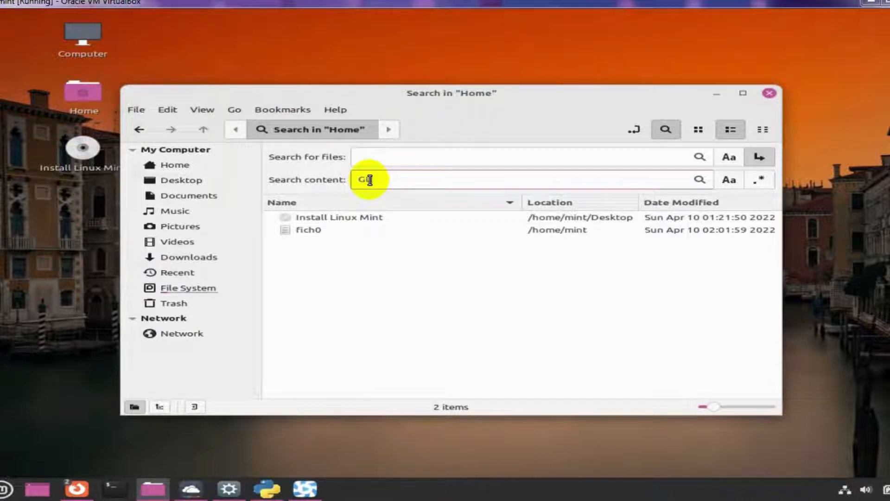
- Run grep GL fich* in a new terminal, and minimize the terminal and the file manager
{"action": "left_click", "coordinate": [120, 485]}
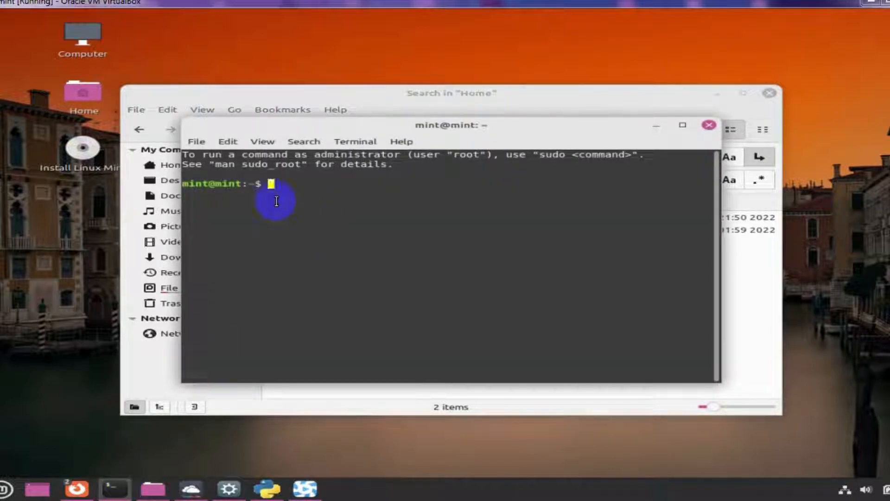
{"action": "type", "text": "gcep GL fich*"}
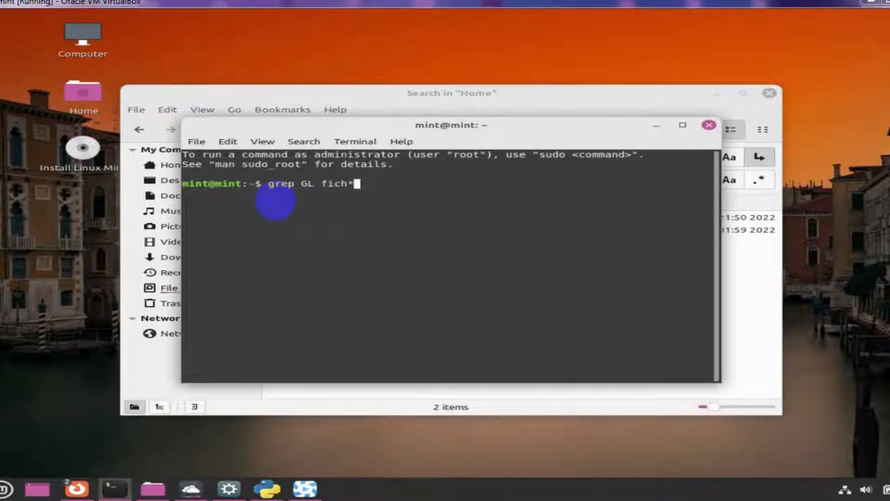
{"action": "key", "text": "Return"}
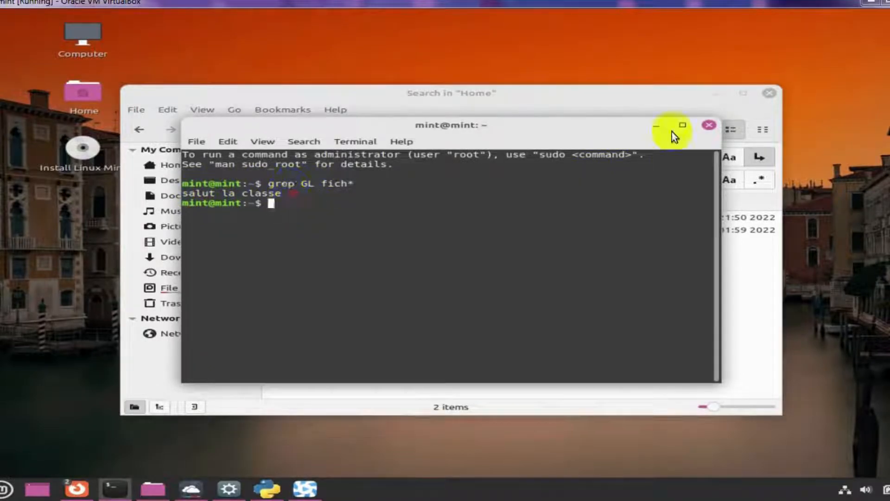
{"action": "left_click", "coordinate": [654, 129]}
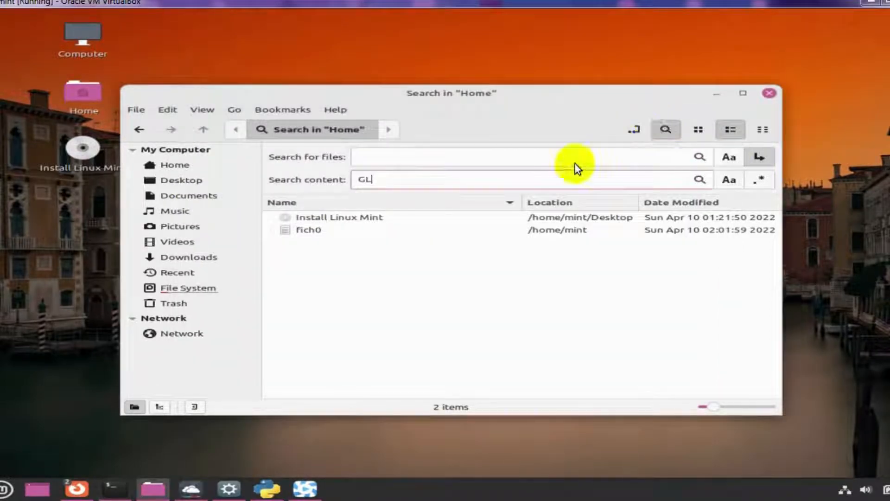
{"action": "left_click", "coordinate": [718, 93]}
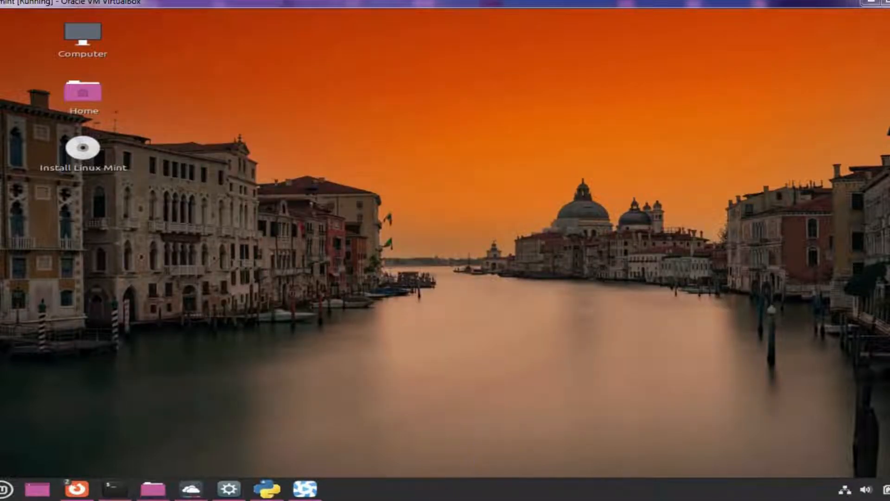
- Restore the Home search window, add the file fich0 to the favorites, and view the favorites list from the desktop
{"action": "left_click", "coordinate": [148, 490]}
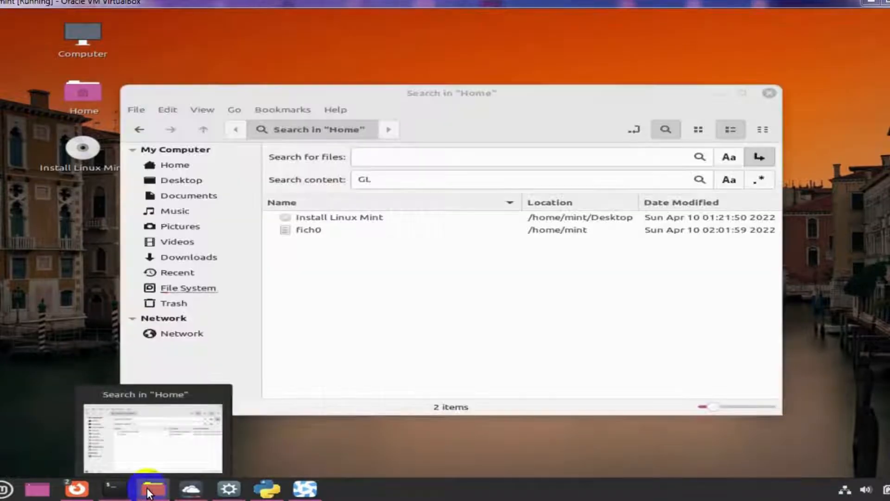
{"action": "left_click", "coordinate": [360, 233]}
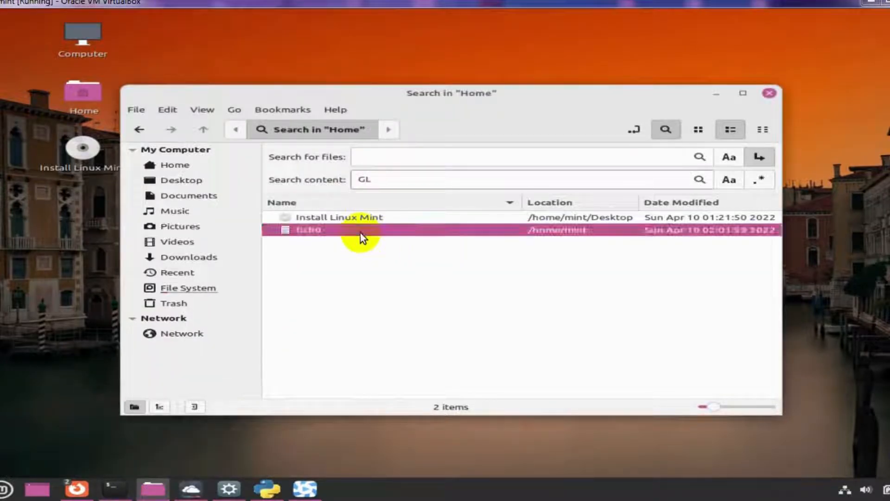
{"action": "right_click", "coordinate": [360, 233]}
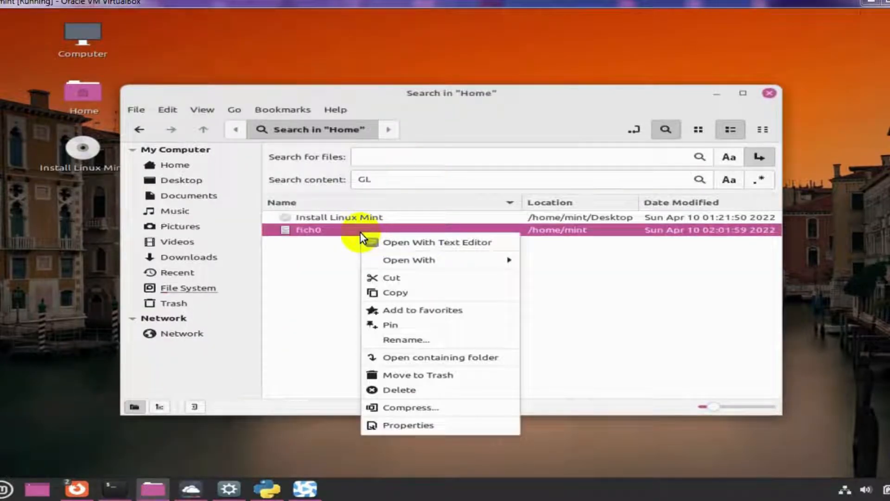
{"action": "left_click", "coordinate": [385, 312]}
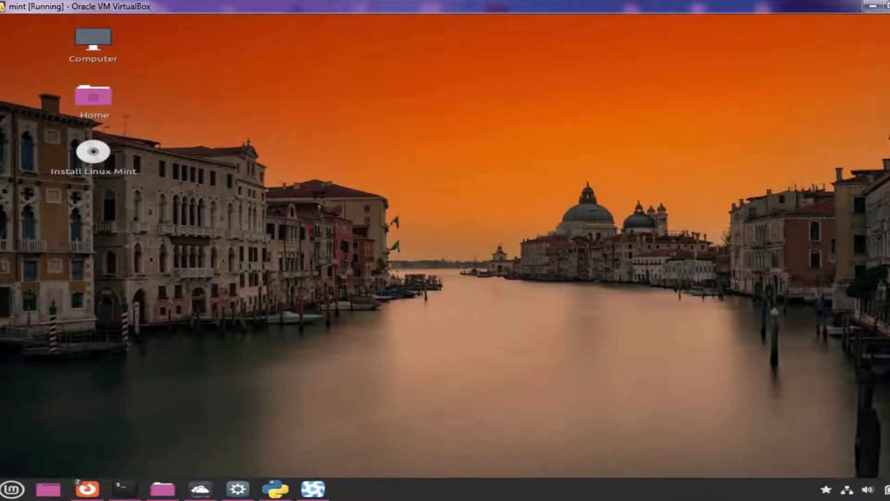
{"action": "left_click", "coordinate": [826, 489]}
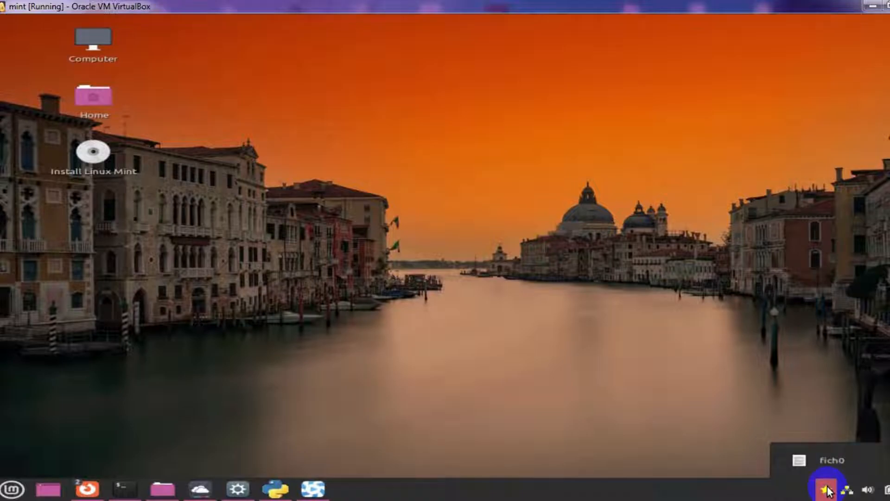
{"action": "left_click", "coordinate": [738, 438]}
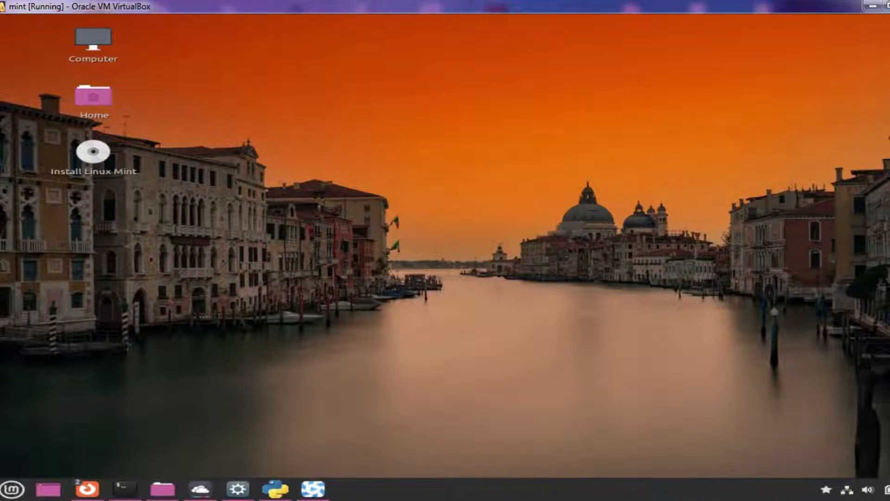